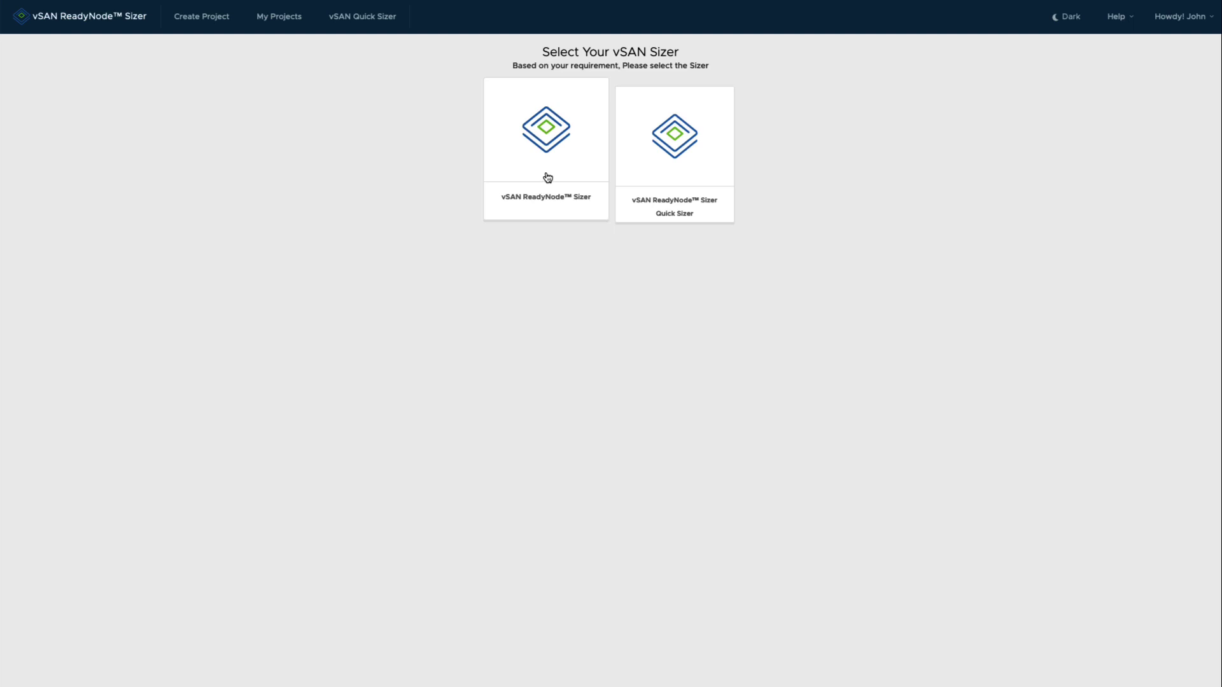
Open the Quick Sizer calculator and switch the architecture to vSAN ESA.
{"action": "left_click", "coordinate": [672, 168]}
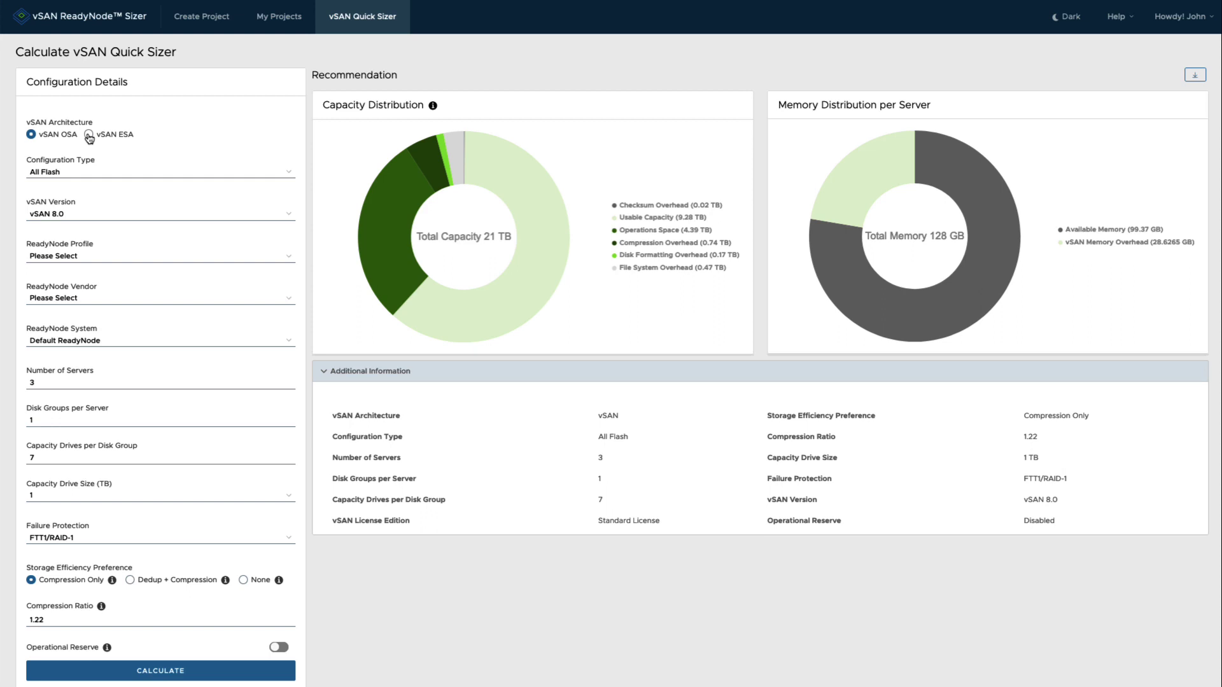
{"action": "left_click", "coordinate": [89, 135]}
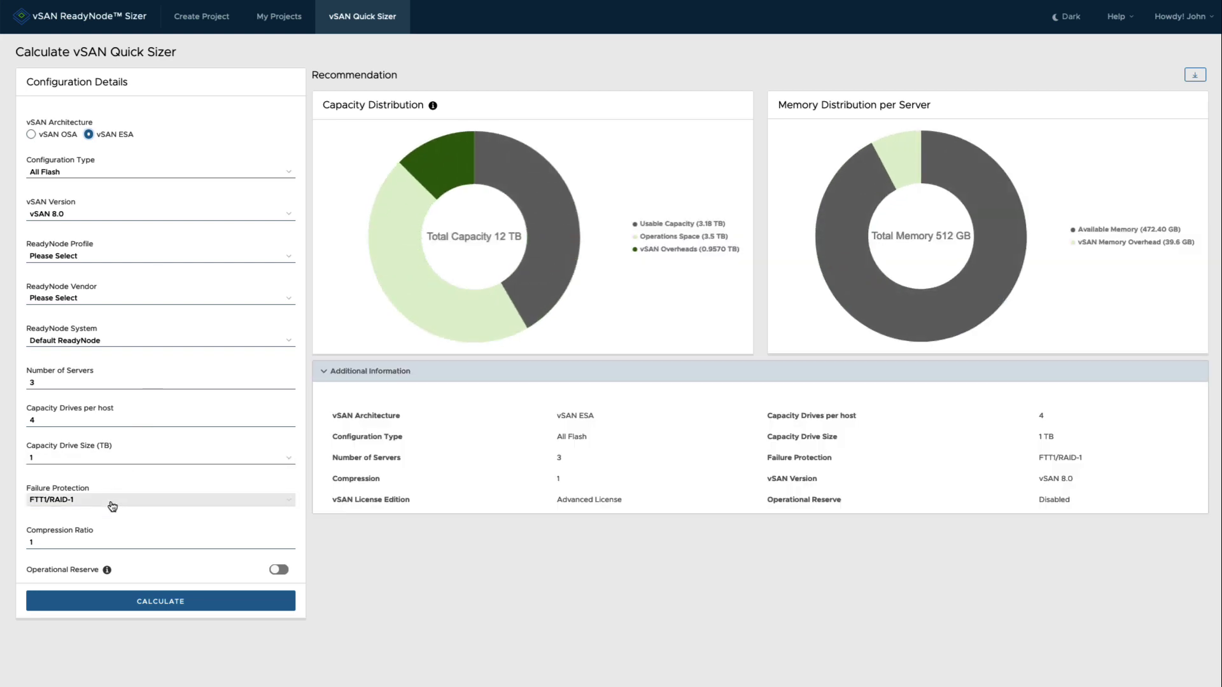
Change the failure protection from FTT1/RAID-1 to FTT1/RAID-5.
{"action": "left_click", "coordinate": [112, 506]}
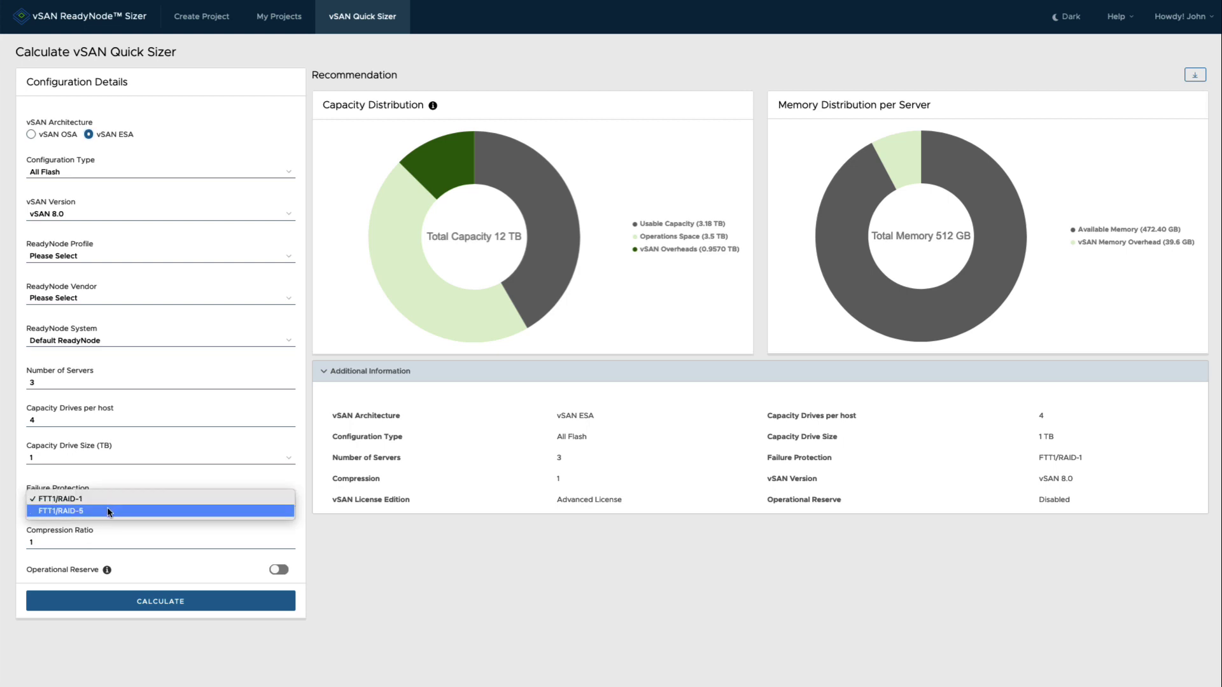
{"action": "left_click", "coordinate": [106, 513]}
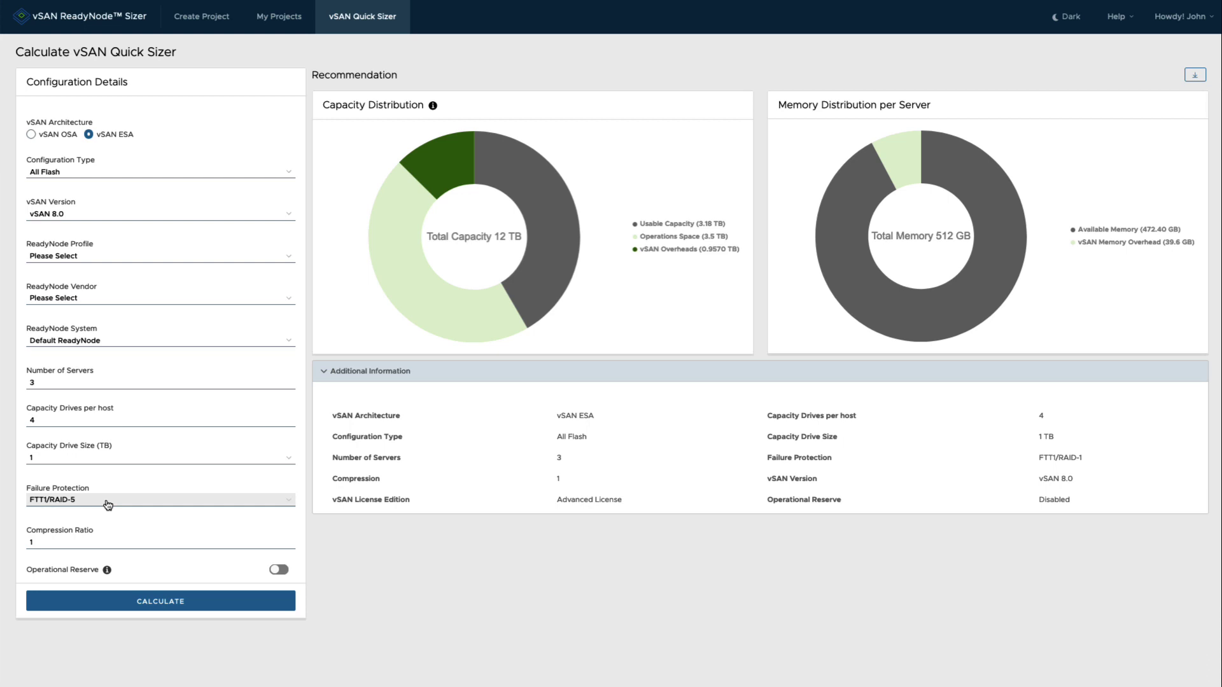
{"action": "left_click", "coordinate": [107, 504]}
Recalculate with 7 servers, FTT2/RAID-6 failure protection and compression ratio 2.
{"action": "double_click", "coordinate": [61, 384]}
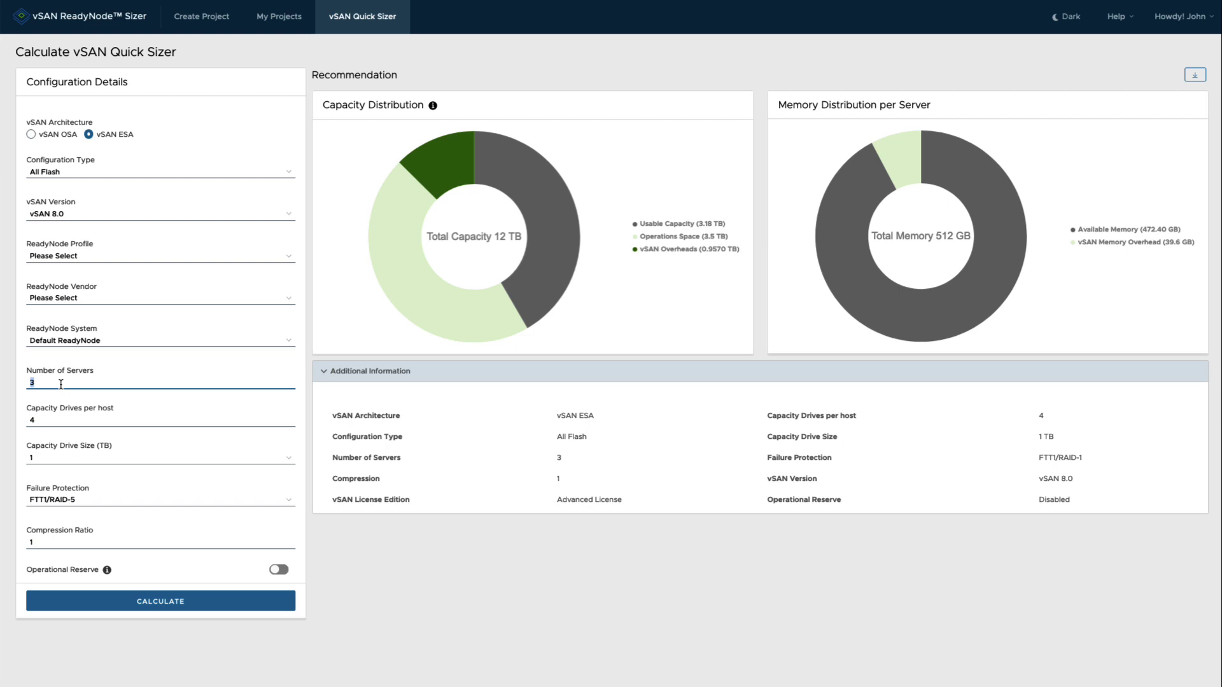
{"action": "type", "text": "7"}
{"action": "left_click", "coordinate": [63, 501]}
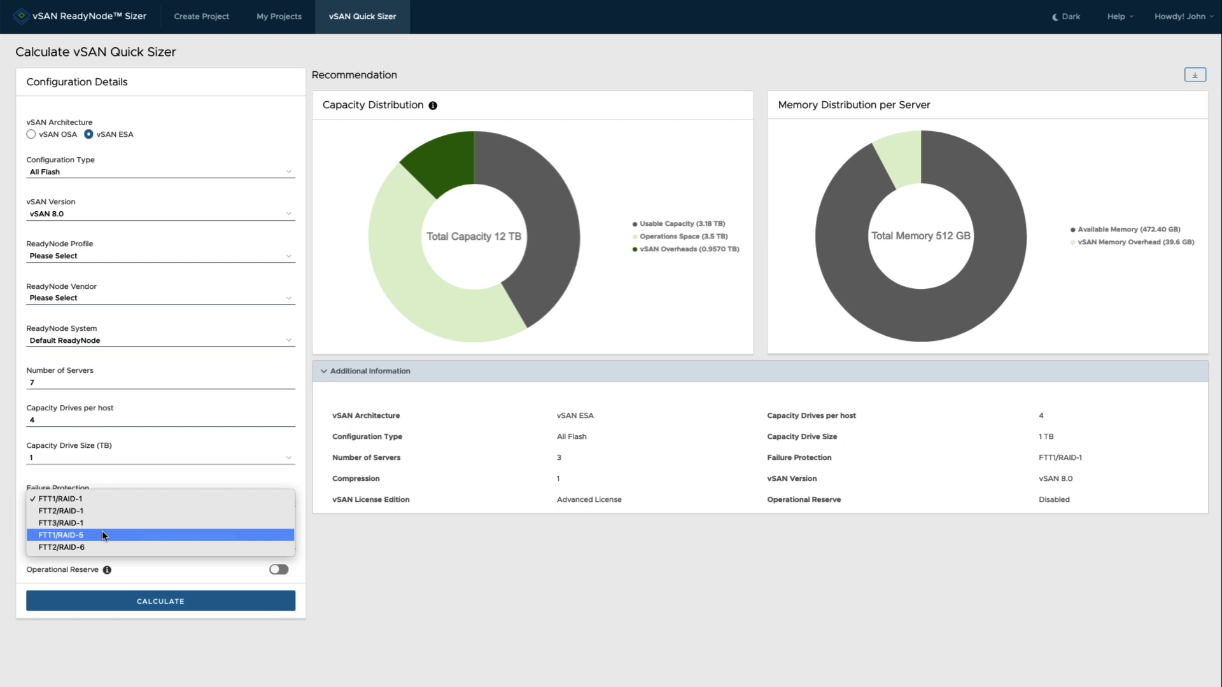
{"action": "left_click", "coordinate": [103, 548]}
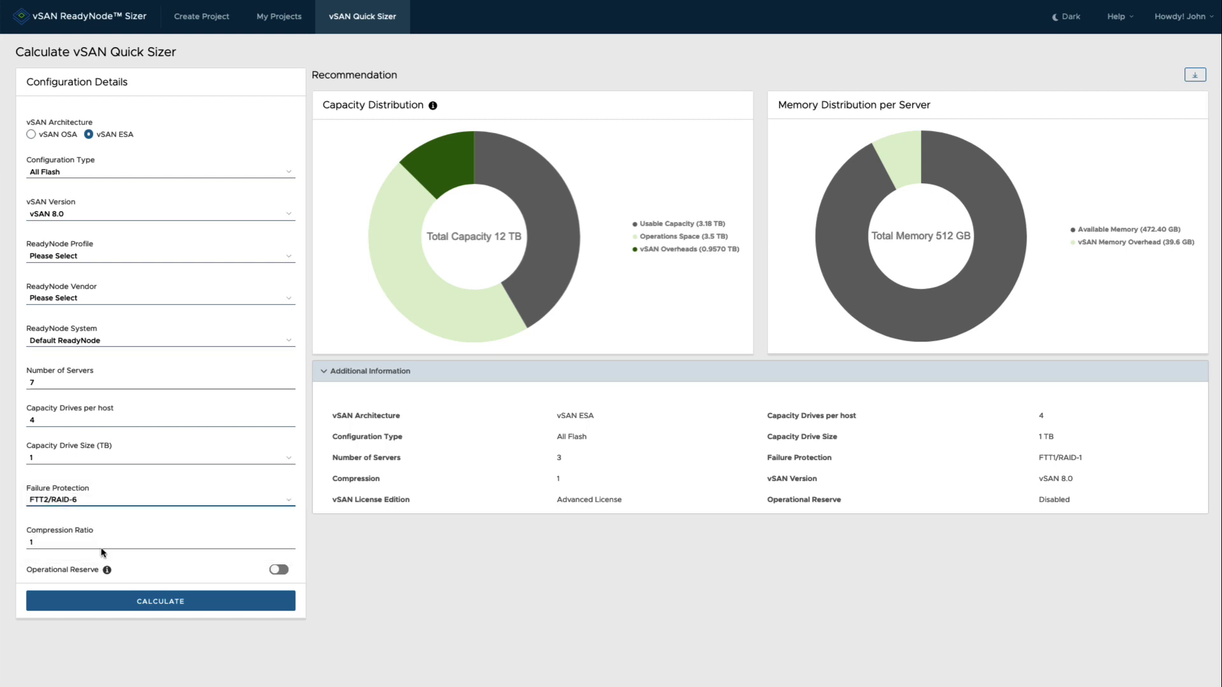
{"action": "triple_click", "coordinate": [68, 530]}
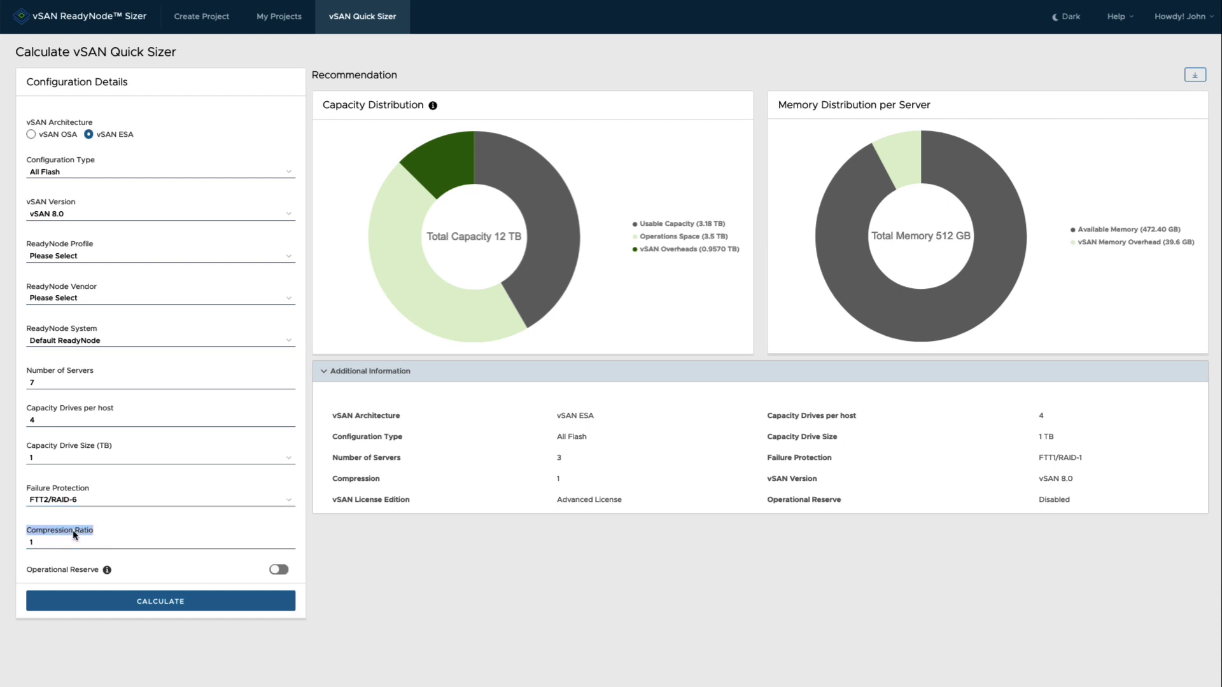
{"action": "left_click", "coordinate": [35, 542]}
{"action": "key", "text": "BackSpace"}
{"action": "type", "text": "2"}
{"action": "left_click", "coordinate": [127, 602]}
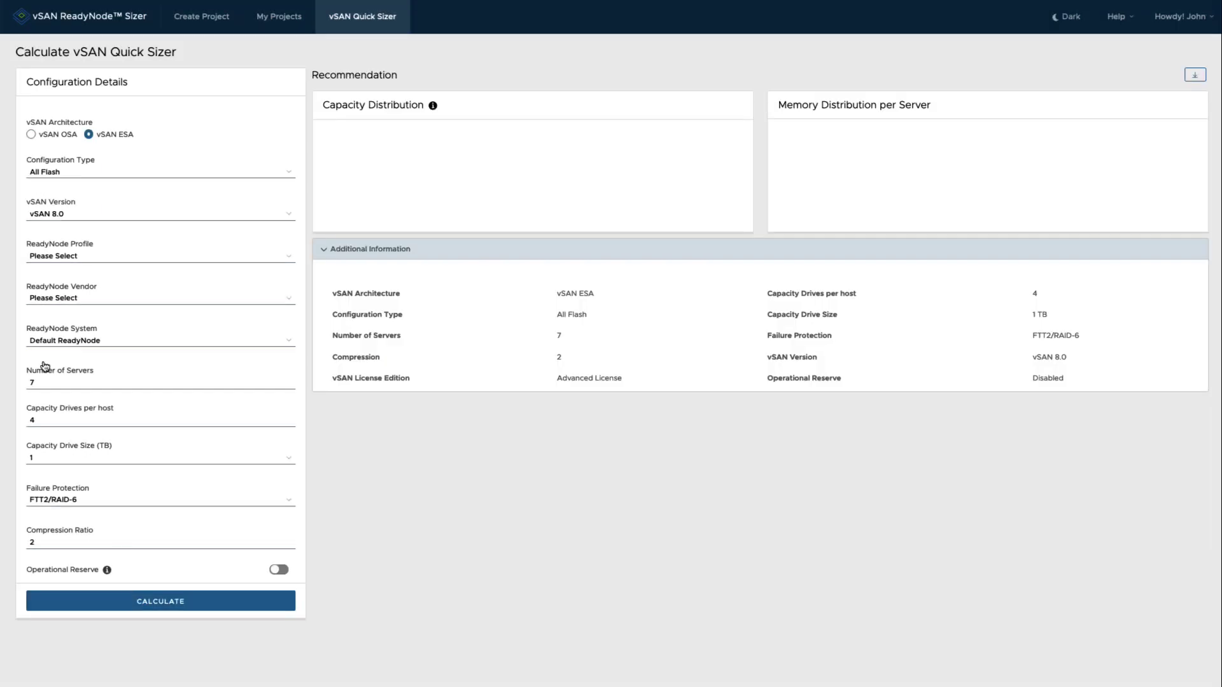
Choose the vSAN-ESA-AF-8 ReadyNode profile with Hewlett Packard Enterprise as vendor.
{"action": "left_click", "coordinate": [100, 257]}
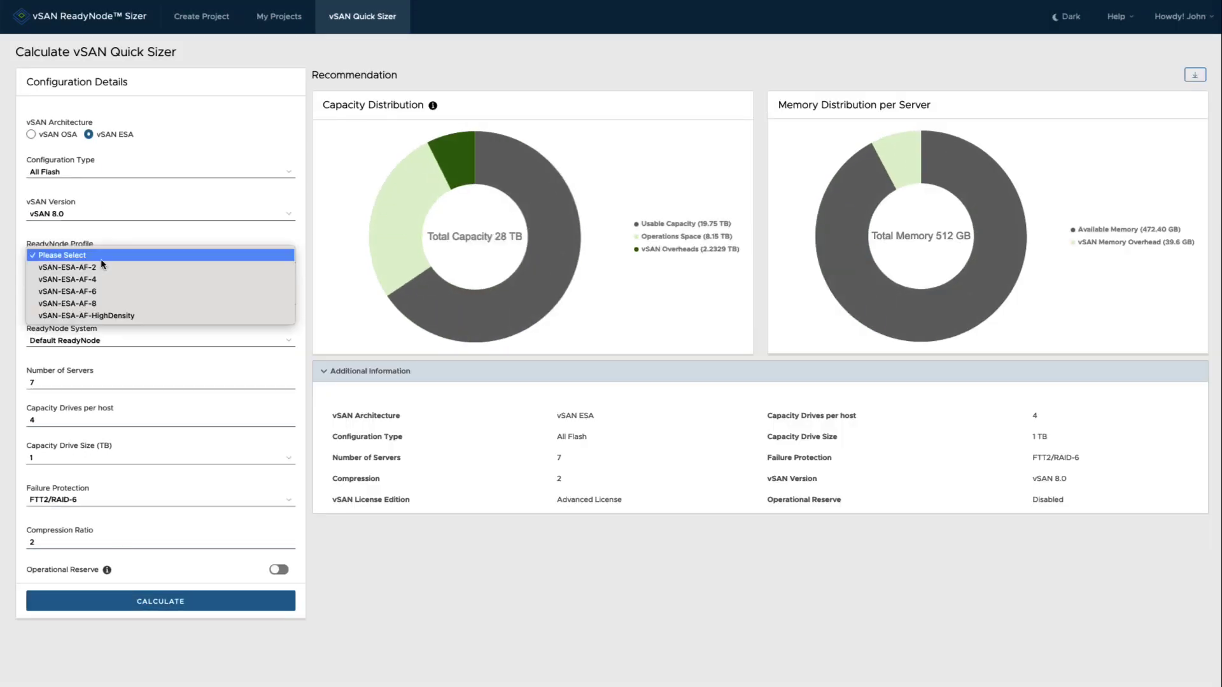
{"action": "left_click", "coordinate": [119, 304]}
{"action": "left_click", "coordinate": [99, 305]}
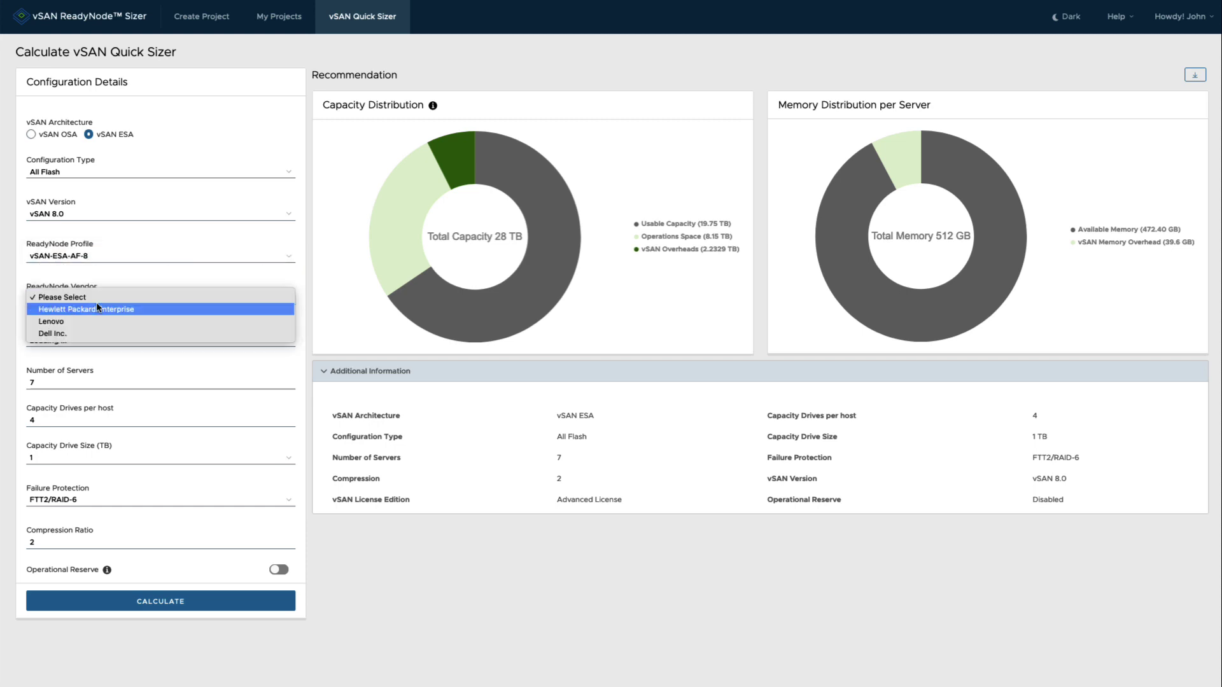
{"action": "left_click", "coordinate": [91, 332]}
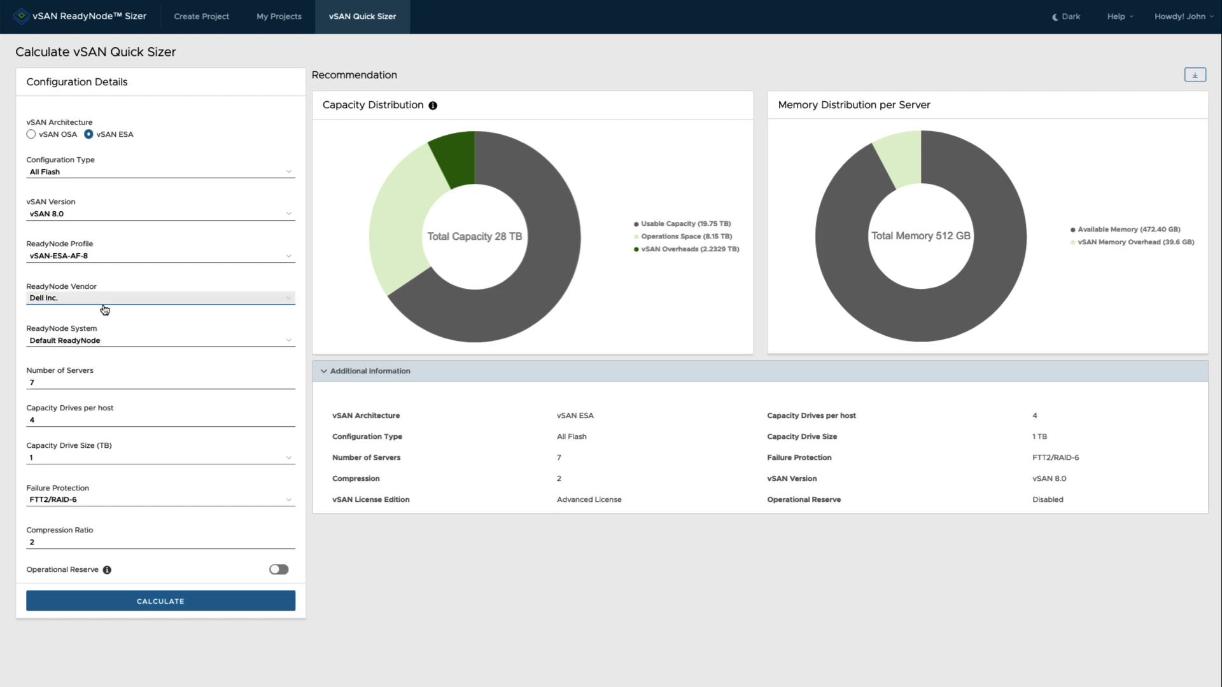
{"action": "left_click", "coordinate": [104, 307]}
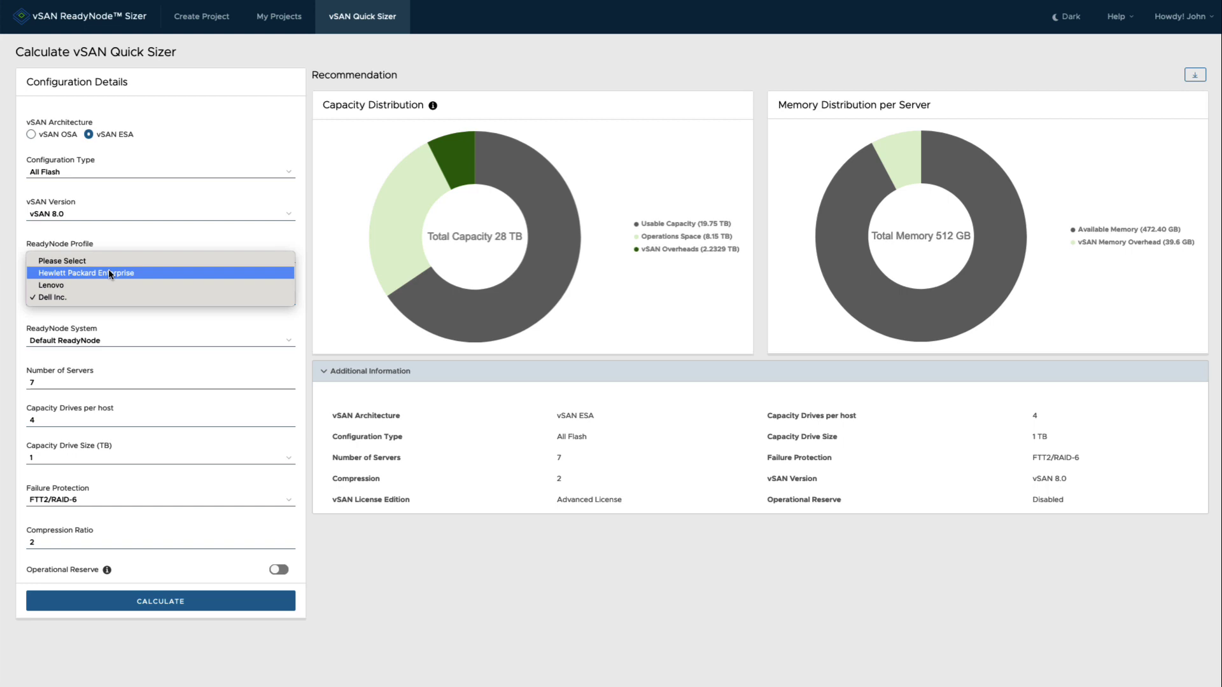
{"action": "left_click", "coordinate": [109, 271]}
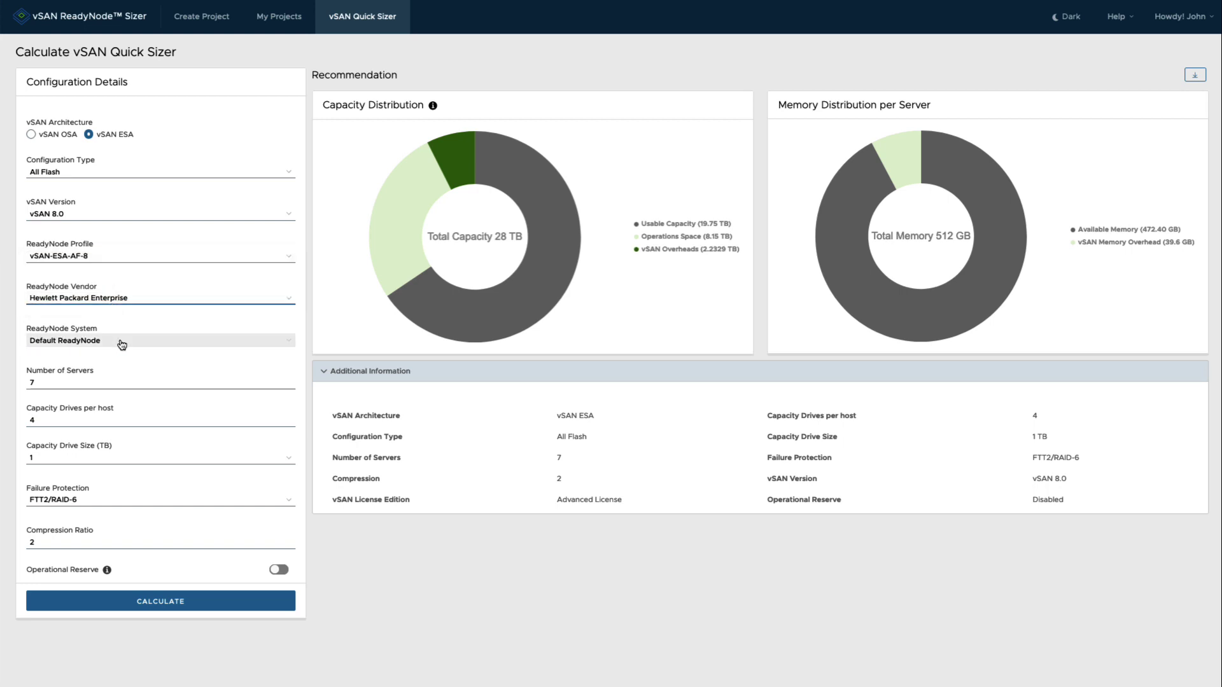
Select the HPE ProLiant DL380 Gen10 Plus system with 16 capacity drives per host.
{"action": "left_click", "coordinate": [121, 345]}
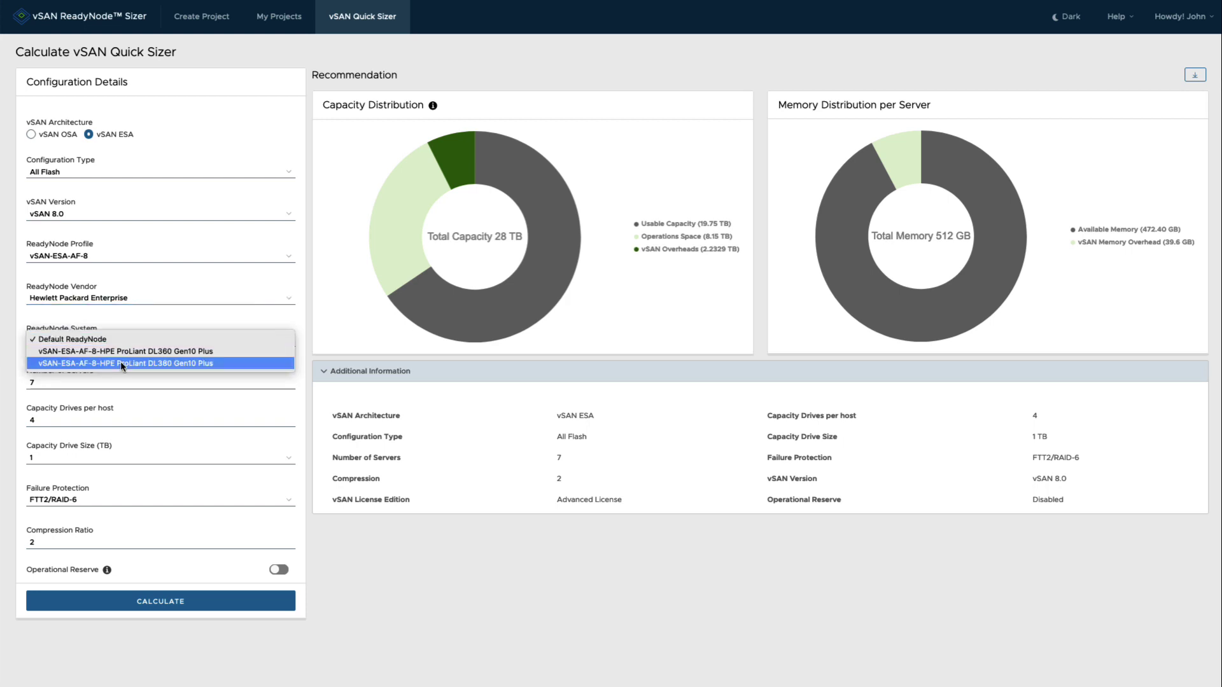
{"action": "left_click", "coordinate": [120, 361]}
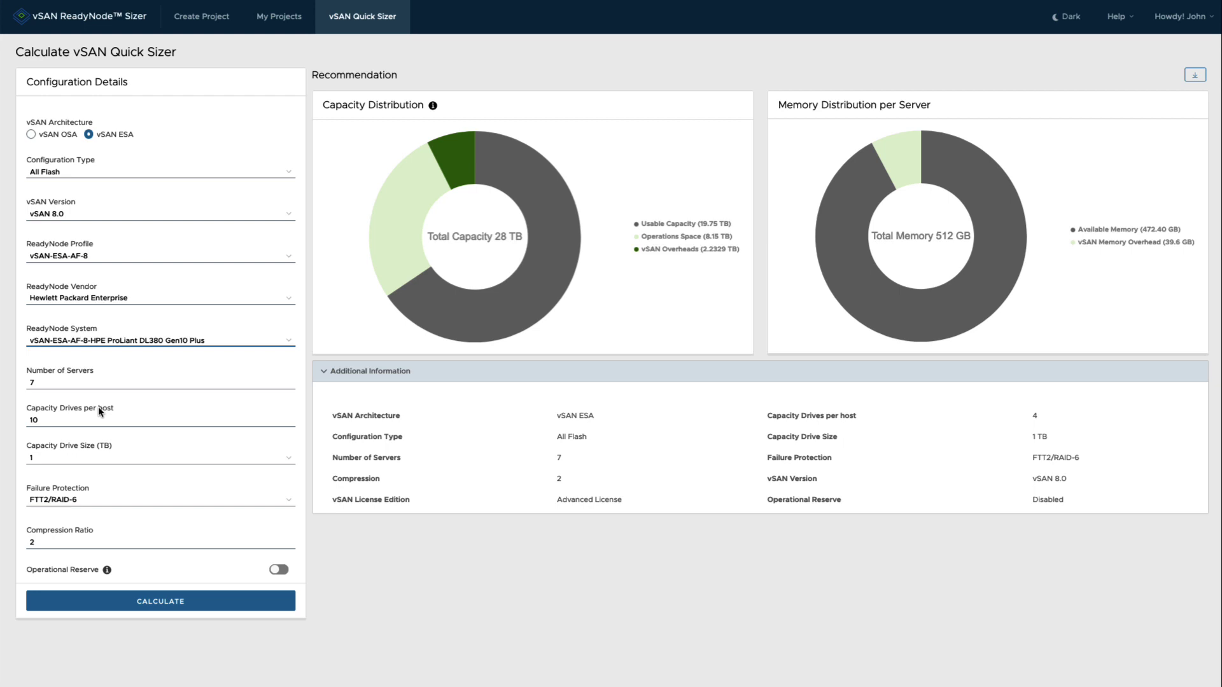
{"action": "double_click", "coordinate": [59, 422]}
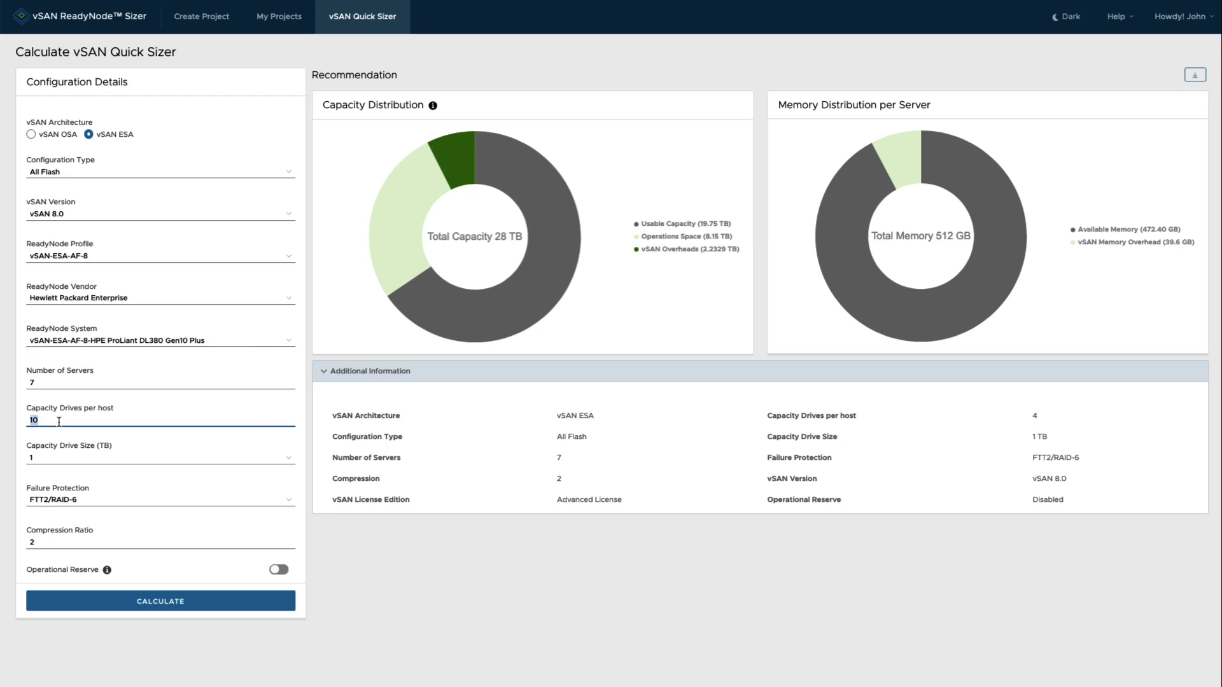
{"action": "type", "text": "16"}
Use 3.84 TB capacity drives and recalculate, giving 430.08 TB and 1024 GB memory.
{"action": "left_click", "coordinate": [80, 469]}
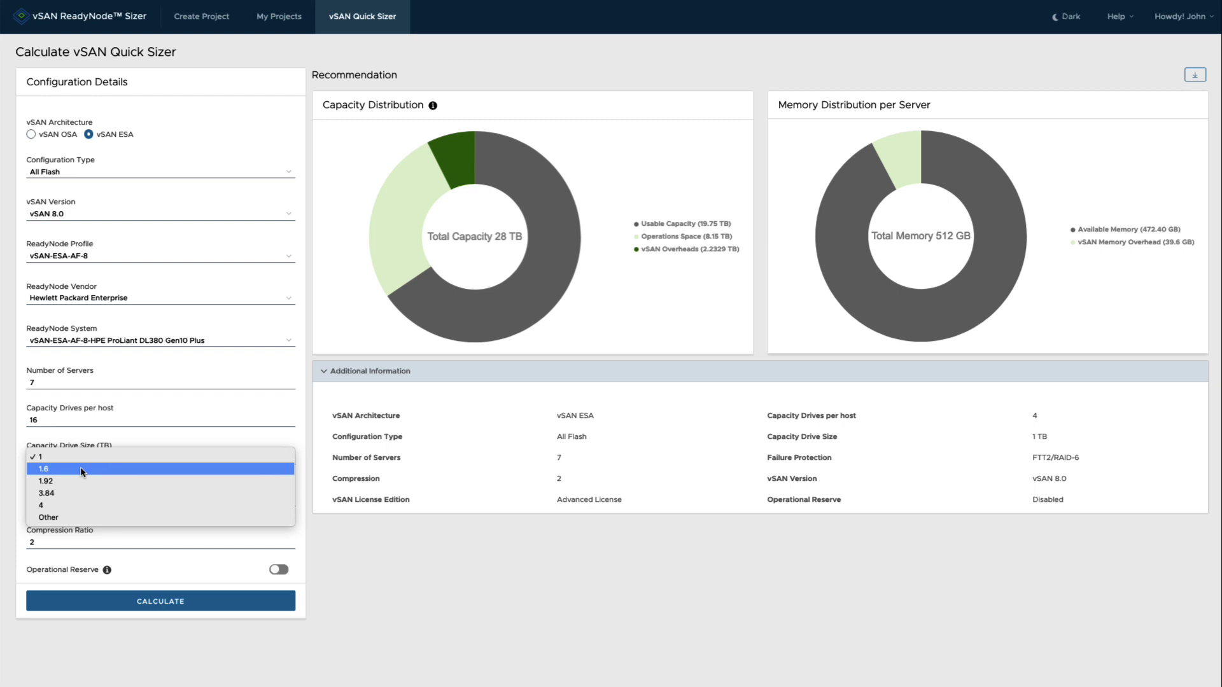
{"action": "left_click", "coordinate": [78, 493]}
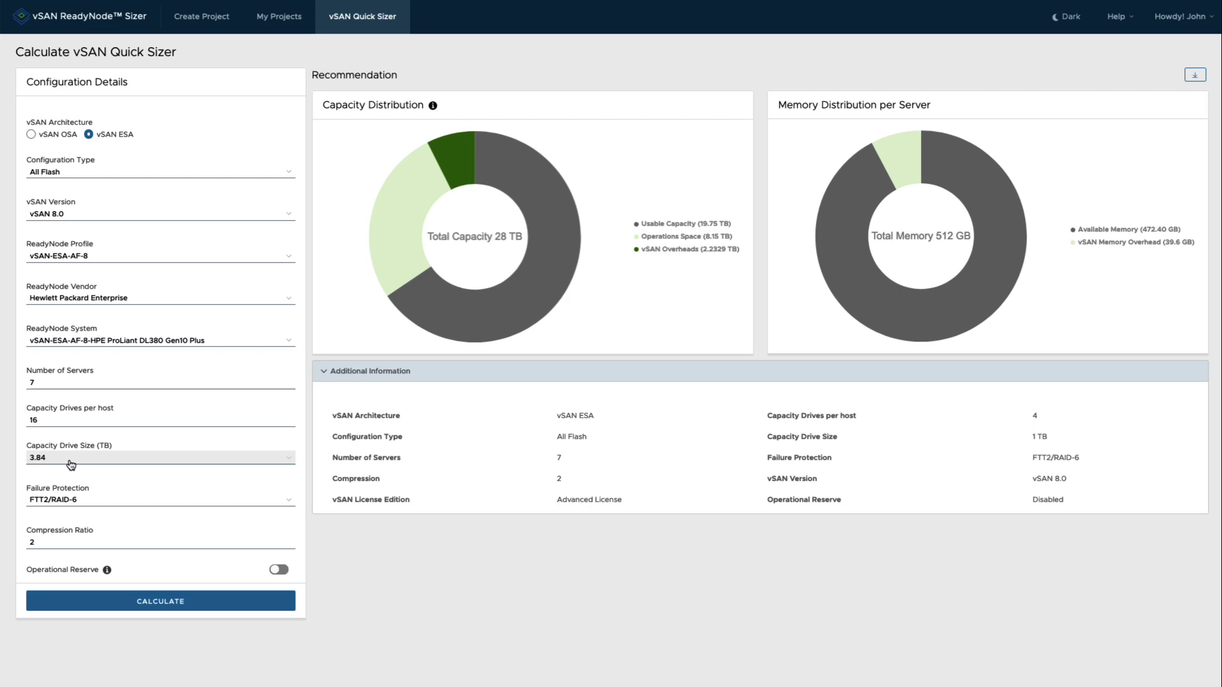
{"action": "left_click", "coordinate": [106, 605]}
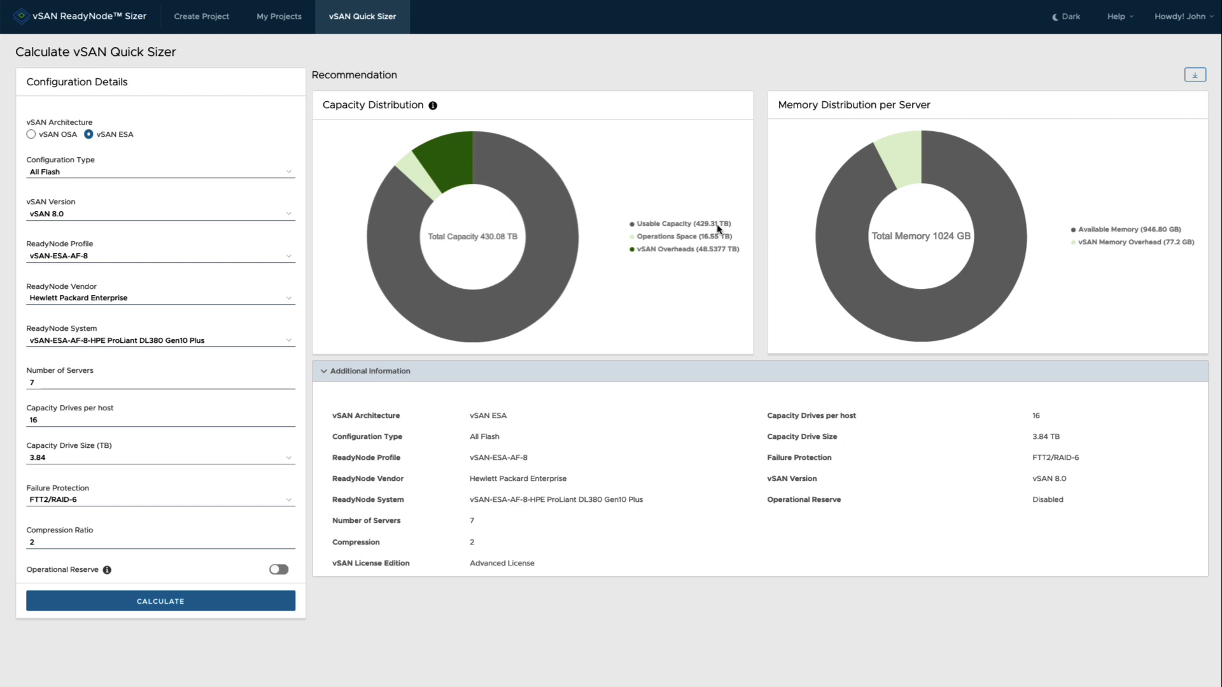
Download the recommendation report as the PDF vSAN Proposal.pdf.
{"action": "left_click", "coordinate": [1195, 77]}
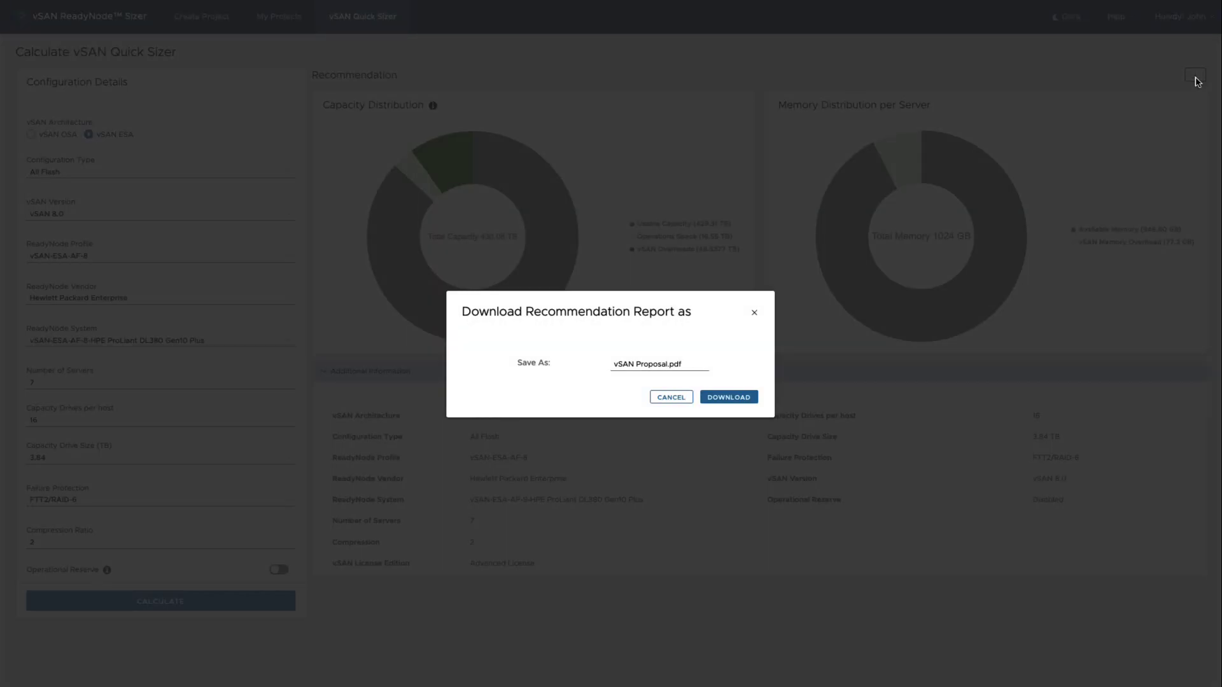
{"action": "left_click", "coordinate": [724, 396]}
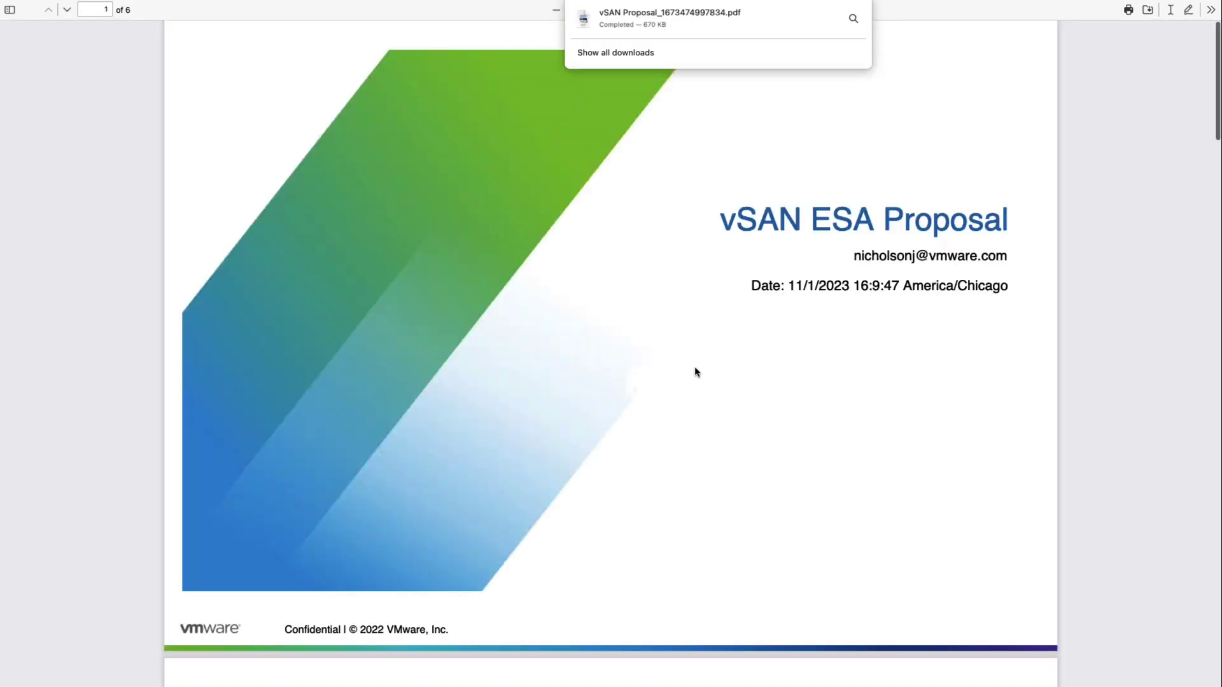
Browse the proposal PDF pages, then close it to return to the Quick Sizer results.
{"action": "scroll", "coordinate": [696, 373], "scroll_direction": "down", "scroll_amount": 20}
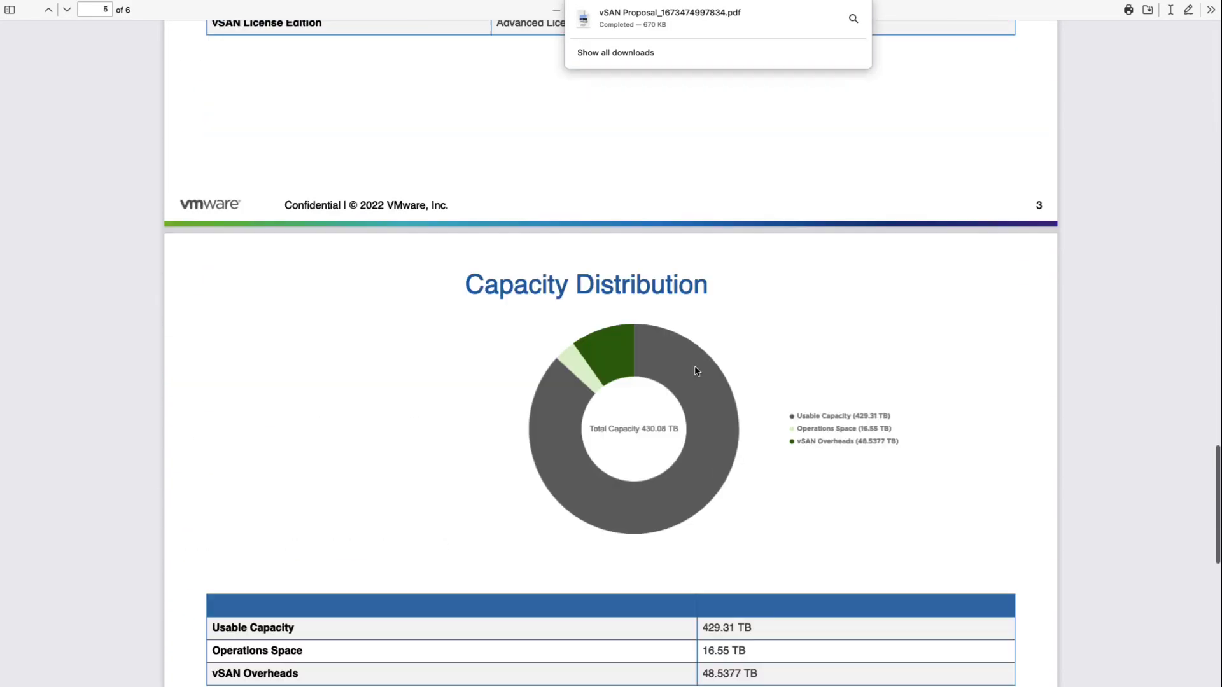
{"action": "scroll", "coordinate": [695, 371], "scroll_direction": "up", "scroll_amount": 20}
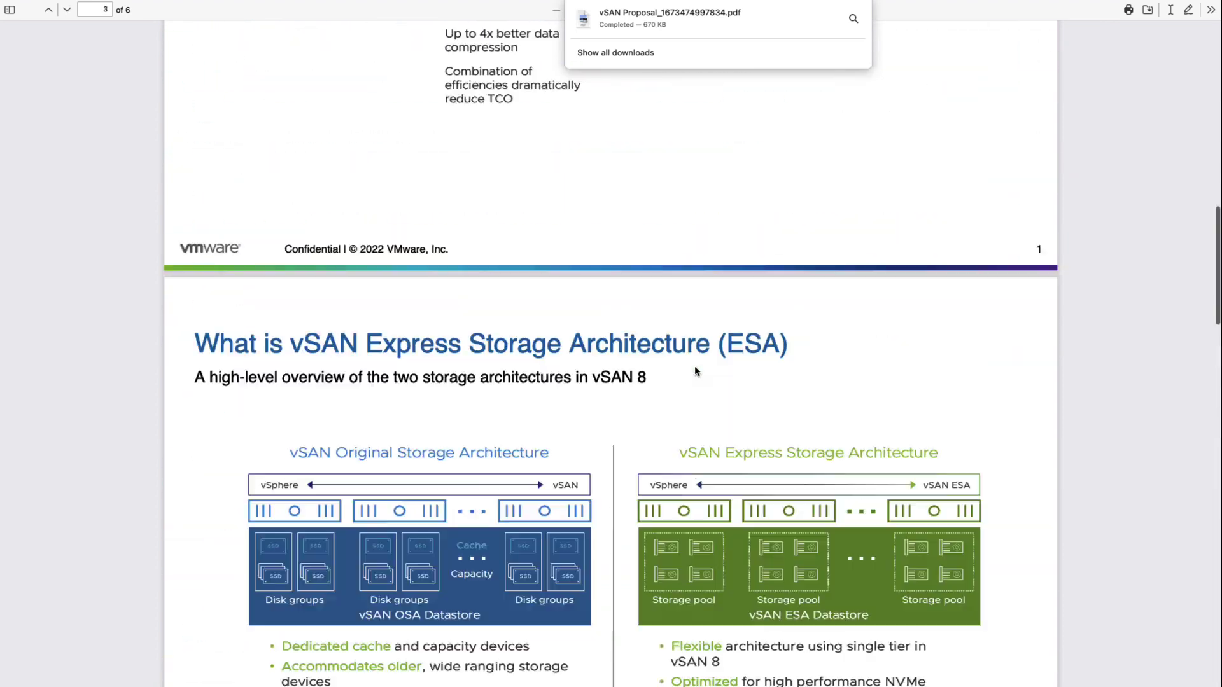
{"action": "scroll", "coordinate": [695, 372], "scroll_direction": "up", "scroll_amount": 15}
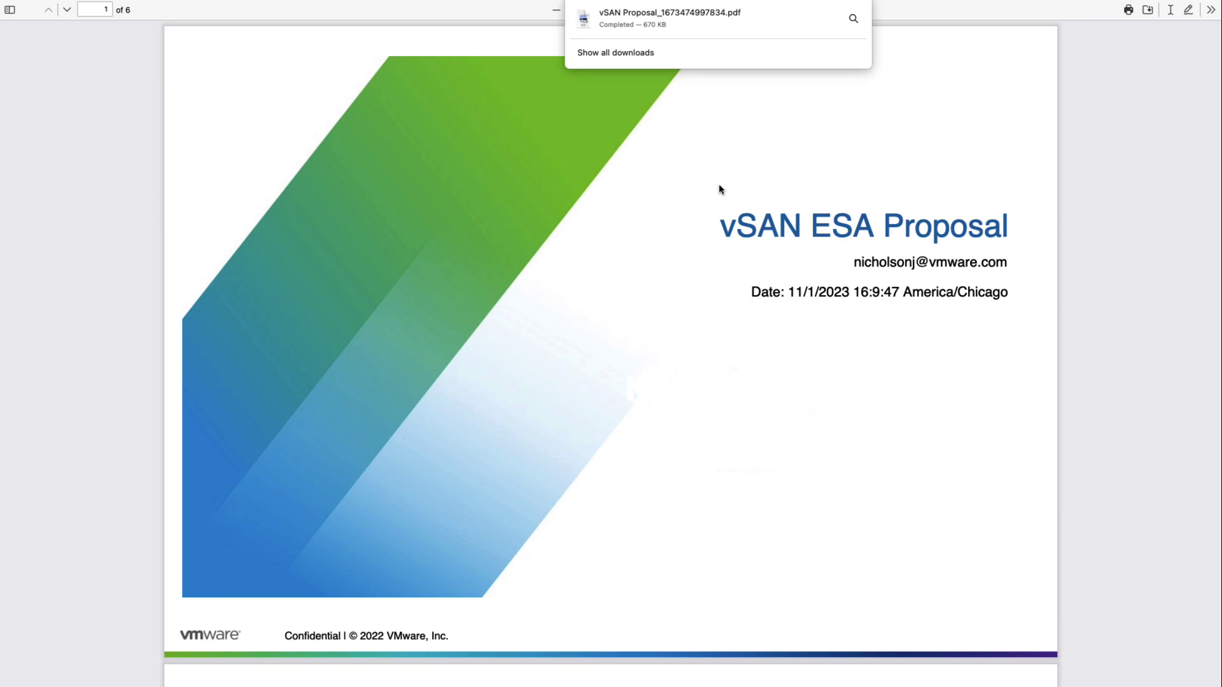
{"action": "key", "text": "super+w"}
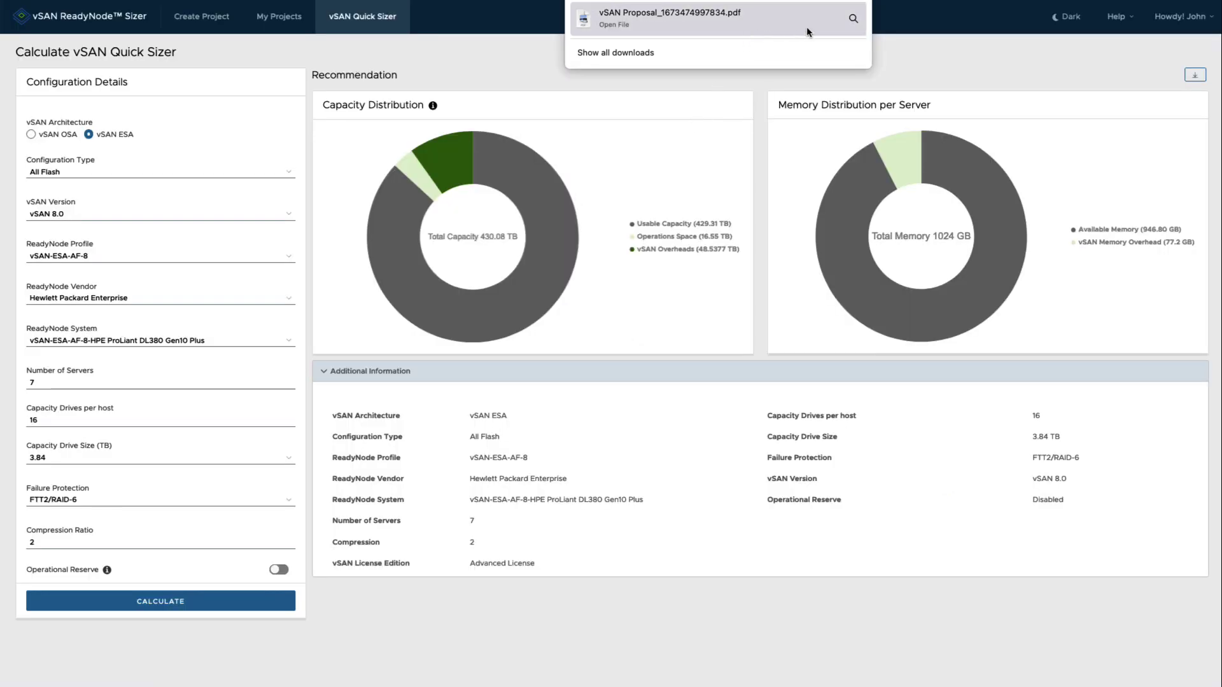
Dismiss the downloads list and reopen the report download dialog with vSAN Proposal.pdf selected.
{"action": "left_click", "coordinate": [912, 51]}
{"action": "left_click", "coordinate": [1198, 75]}
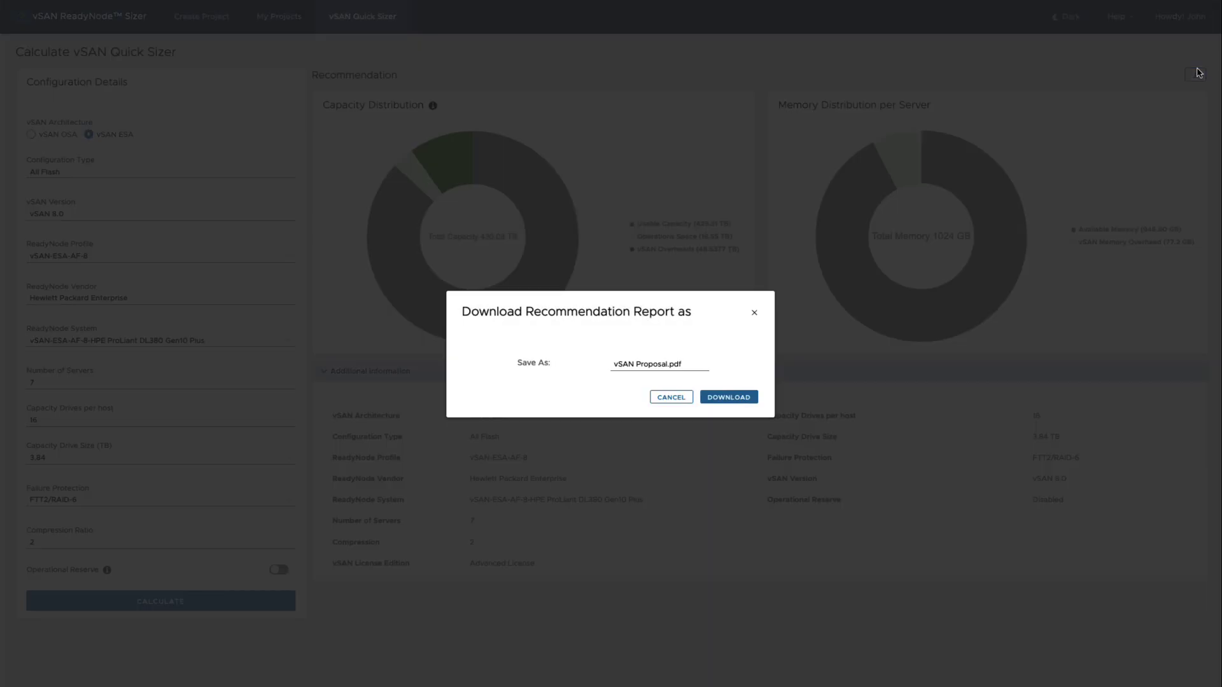
{"action": "triple_click", "coordinate": [674, 366]}
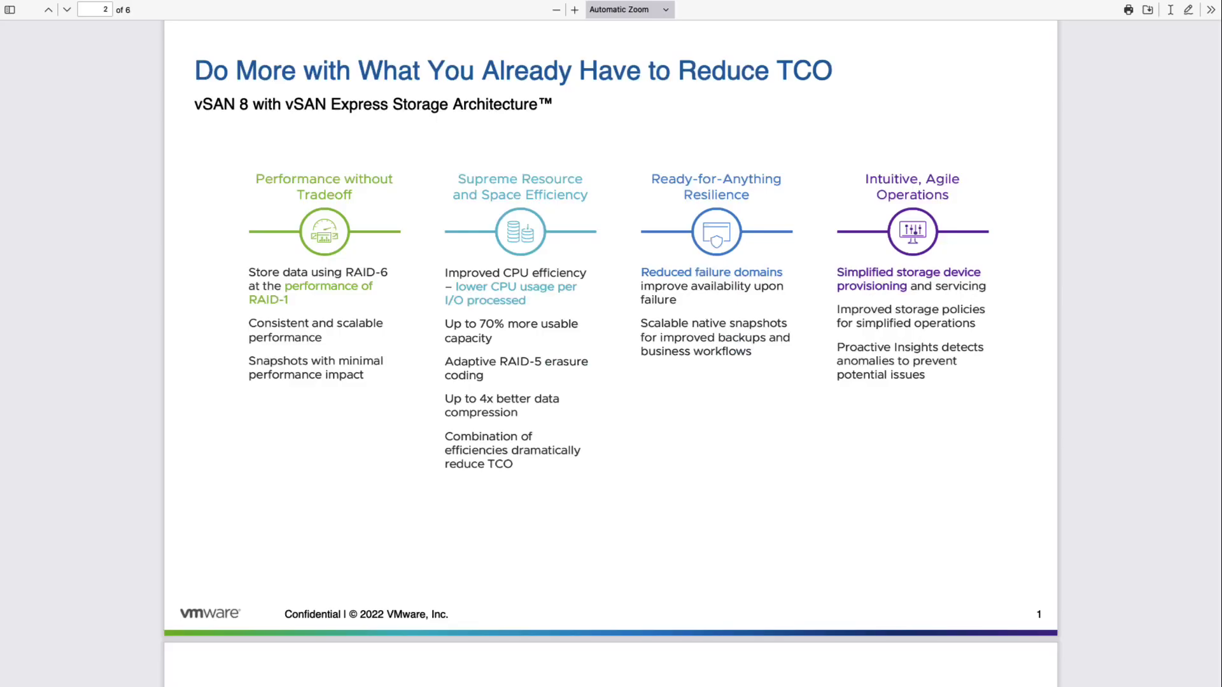
Review the proposal's General Information table, highlighting the Advanced License entry.
{"action": "scroll", "coordinate": [611, 353], "scroll_direction": "down", "scroll_amount": 15}
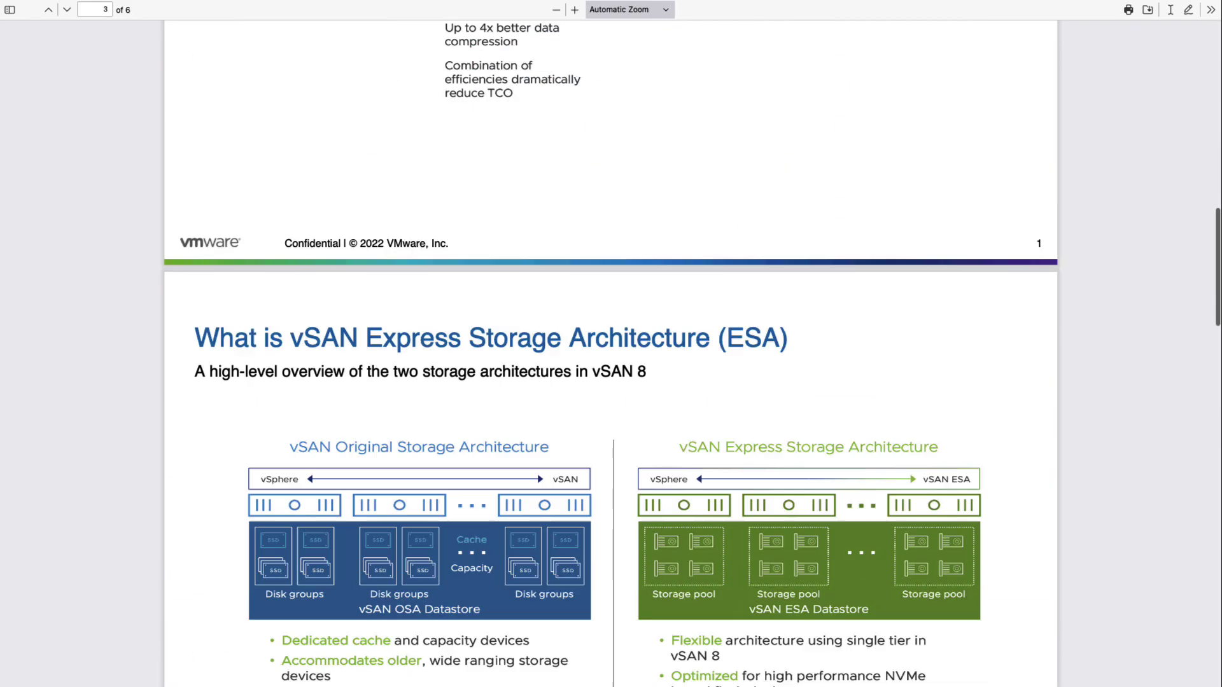
{"action": "scroll", "coordinate": [611, 353], "scroll_direction": "down", "scroll_amount": 8}
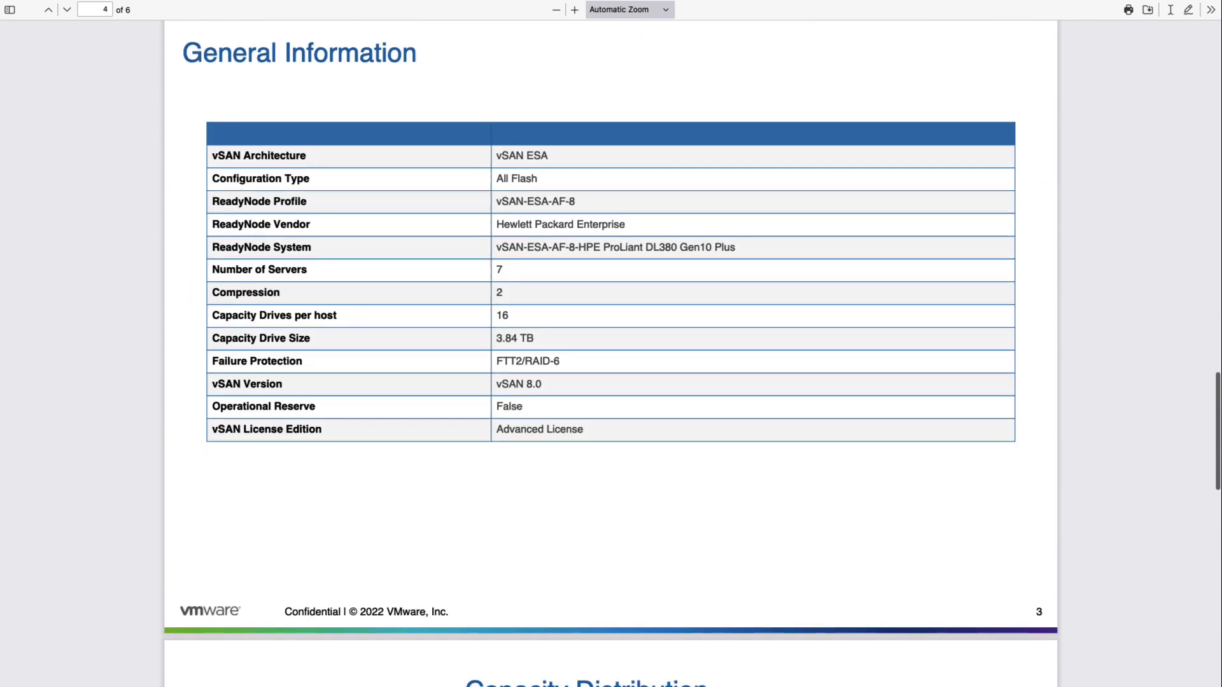
{"action": "scroll", "coordinate": [522, 415], "scroll_direction": "up", "scroll_amount": 4}
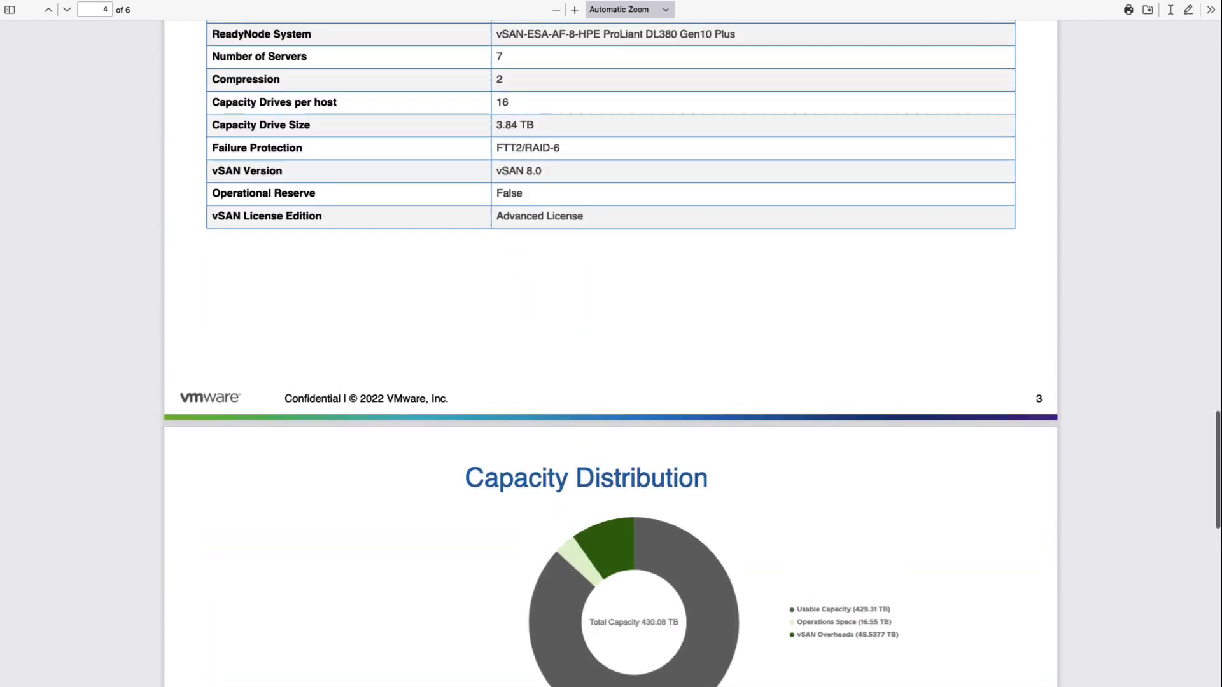
{"action": "triple_click", "coordinate": [522, 415]}
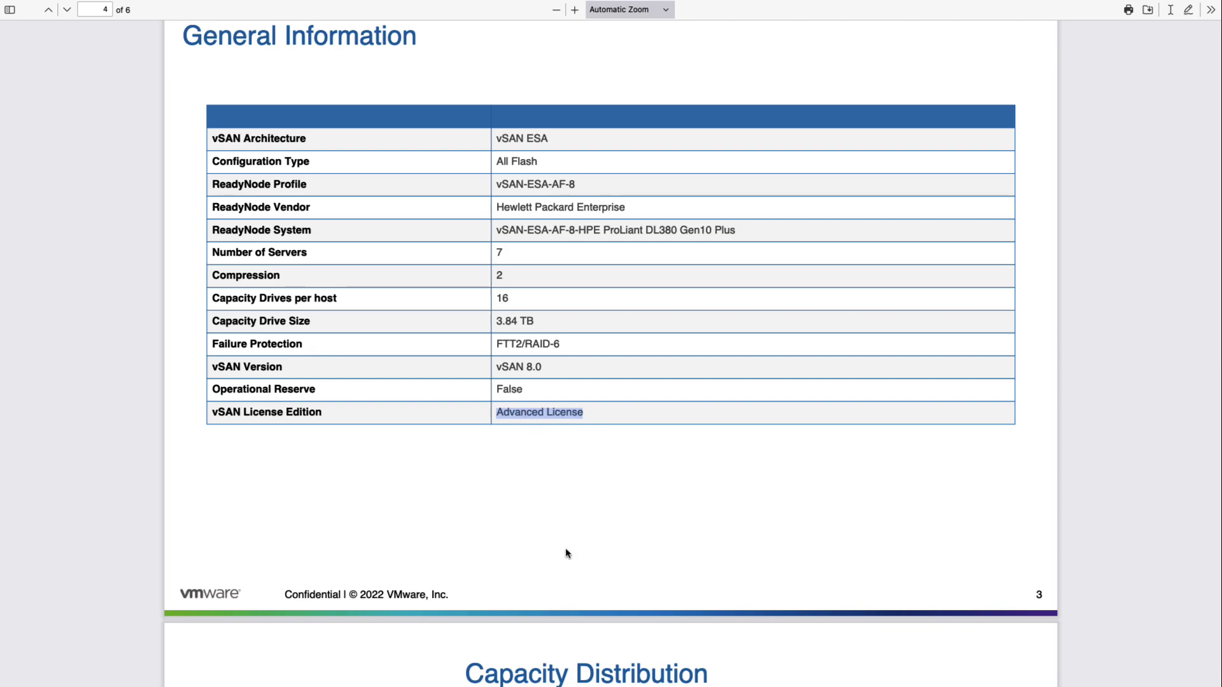
{"action": "scroll", "coordinate": [564, 554], "scroll_direction": "down", "scroll_amount": 12}
{"action": "scroll", "coordinate": [564, 554], "scroll_direction": "up", "scroll_amount": 3}
{"action": "scroll", "coordinate": [564, 554], "scroll_direction": "down", "scroll_amount": 10}
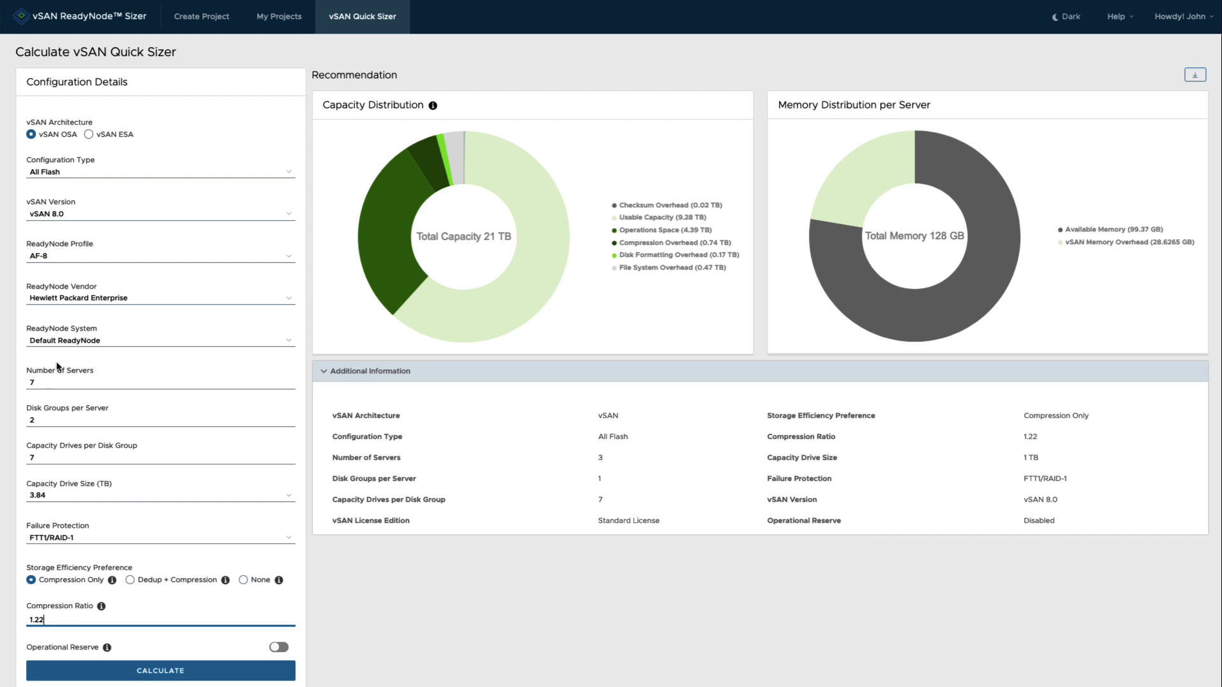
Choose the AF-8: HPE DL380 Gen10 - All-NVMe system and set 2 disk groups per server.
{"action": "left_click", "coordinate": [60, 342]}
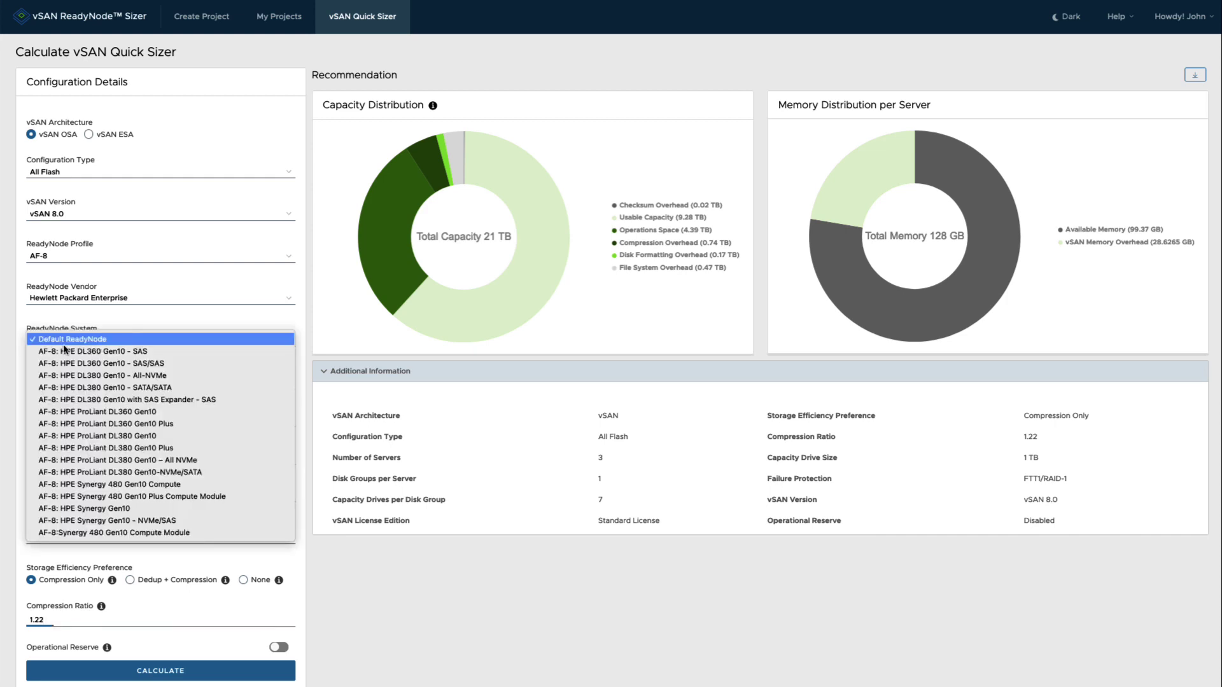
{"action": "left_click", "coordinate": [166, 376]}
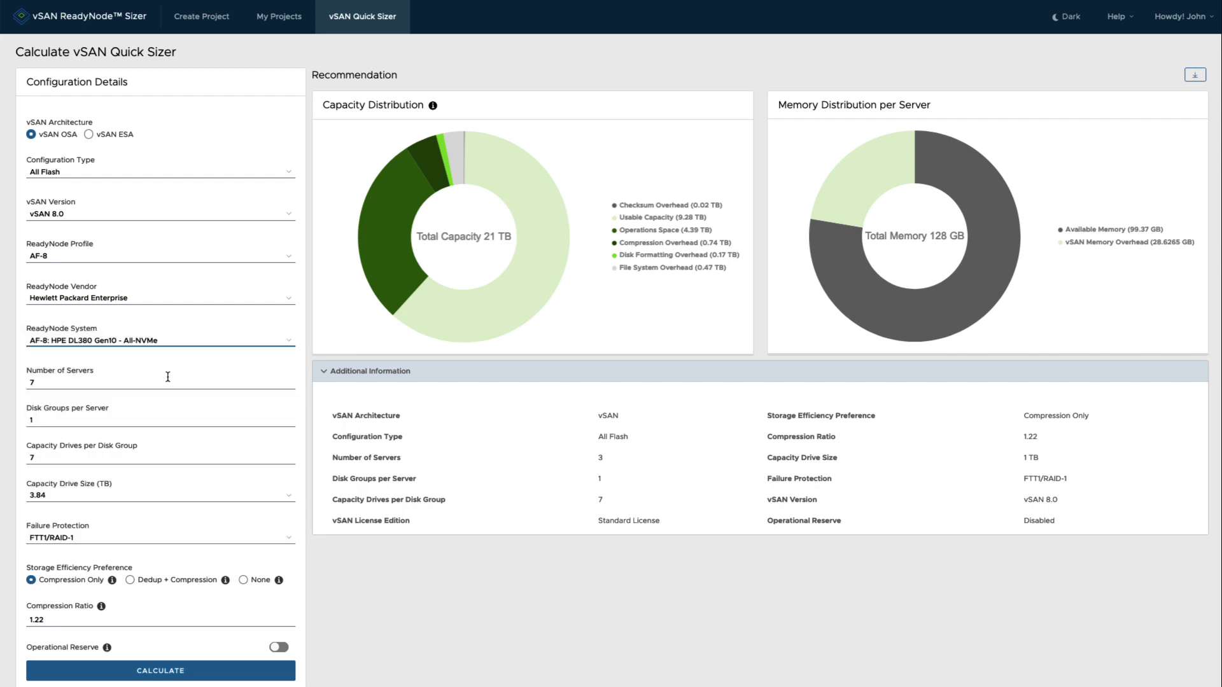
{"action": "left_click", "coordinate": [61, 418]}
{"action": "key", "text": "BackSpace"}
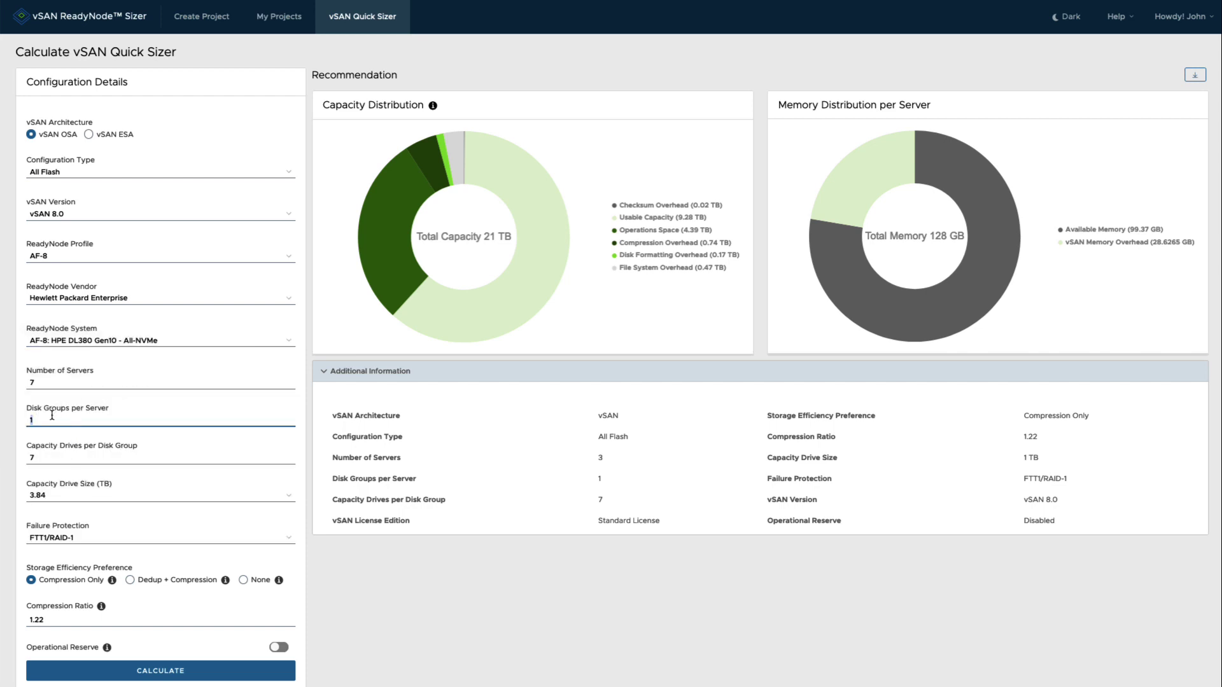
{"action": "type", "text": "2"}
{"action": "scroll", "coordinate": [61, 603], "scroll_direction": "down", "scroll_amount": 1}
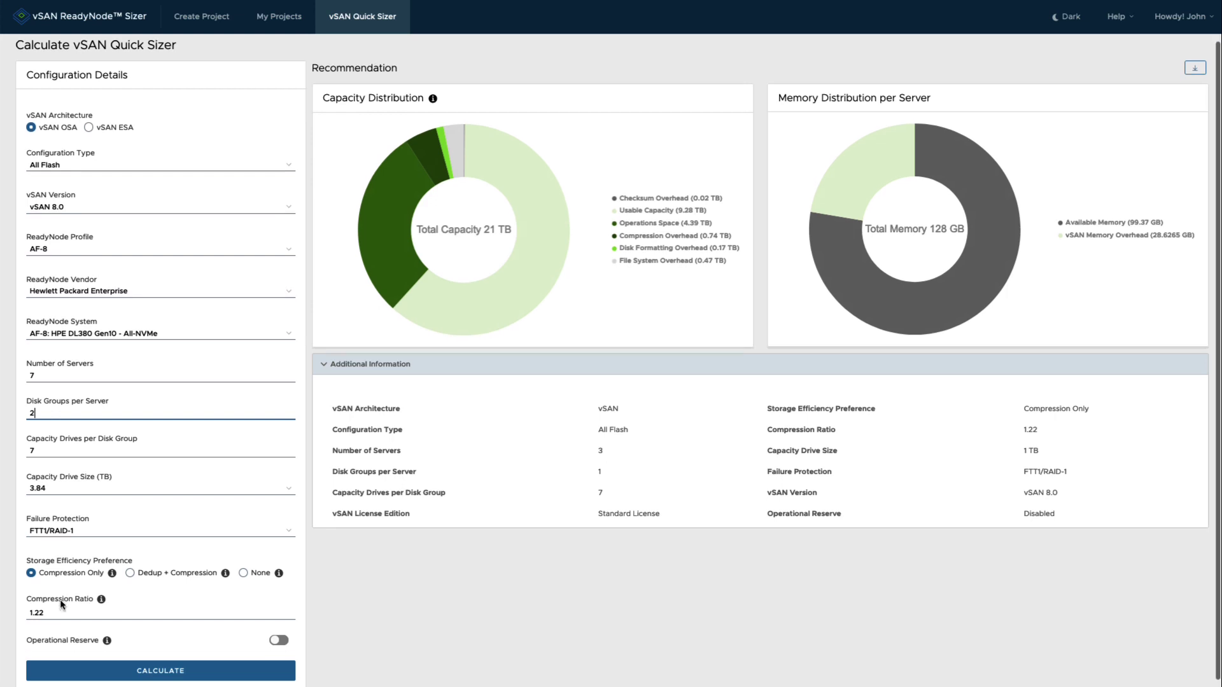
Recalculate the OSA sizing and inspect the 201.81 TB usable capacity in the donut chart.
{"action": "left_click", "coordinate": [114, 676]}
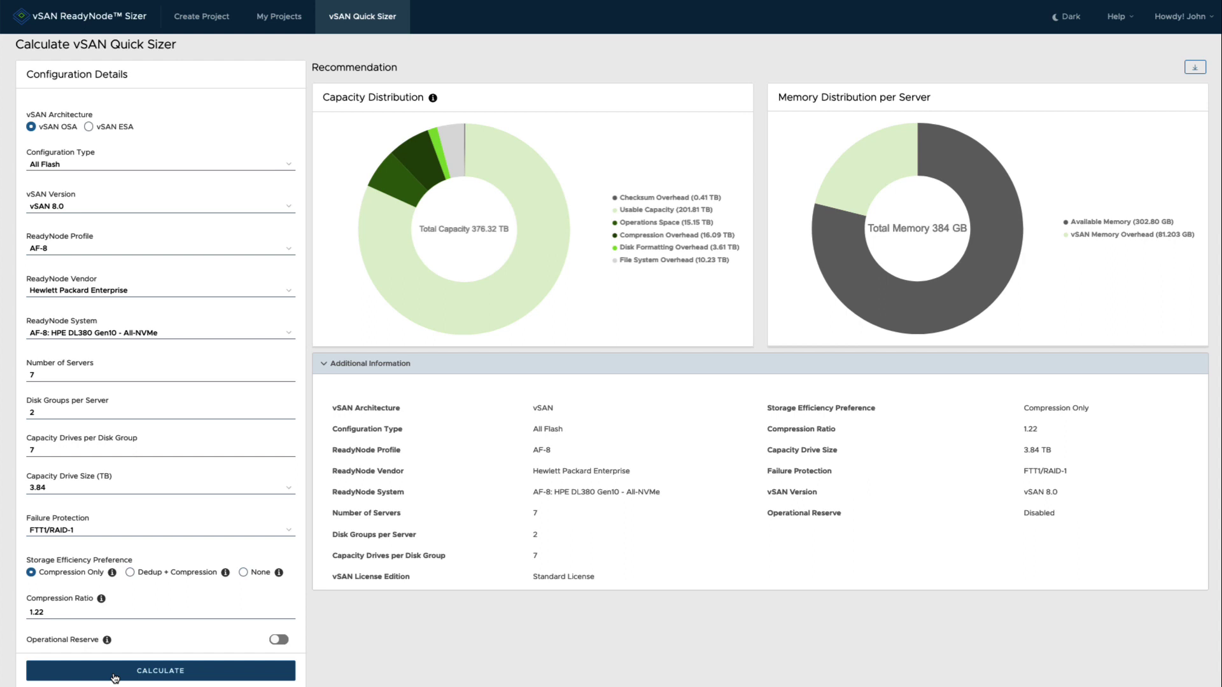
{"action": "mouse_move", "coordinate": [500, 294]}
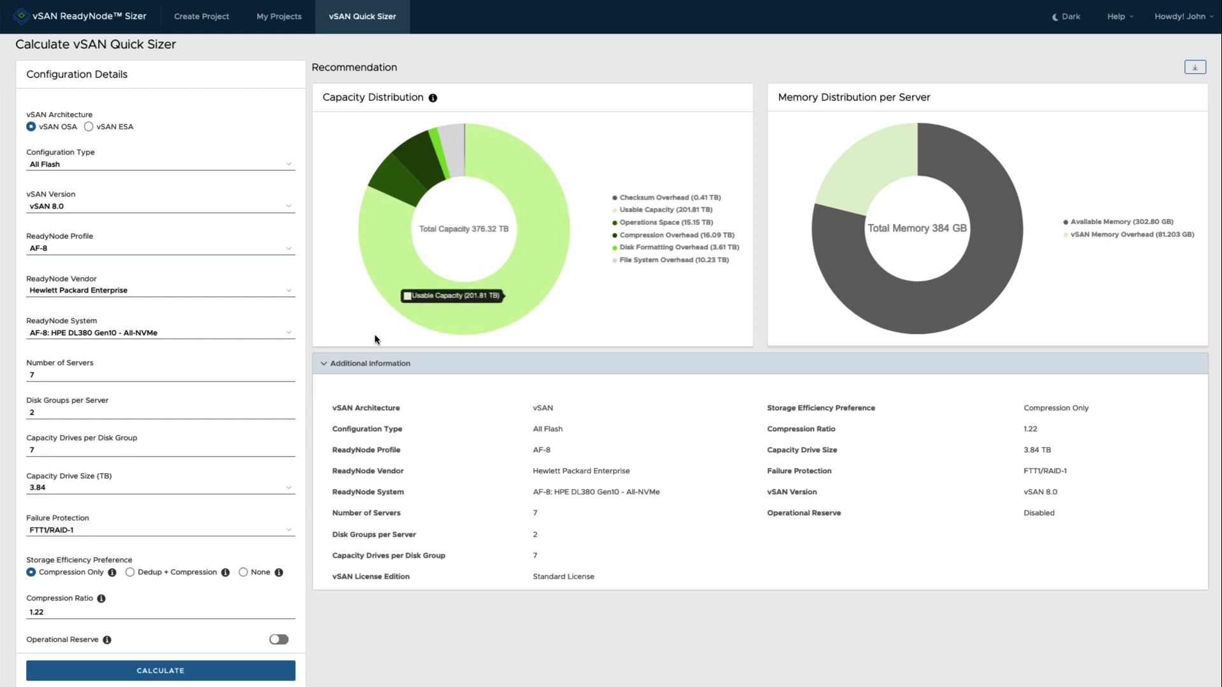
Change OSA failure protection to FTT2/RAID-6 and recalculate for 269.08 TB usable.
{"action": "left_click", "coordinate": [133, 535]}
{"action": "left_click", "coordinate": [129, 575]}
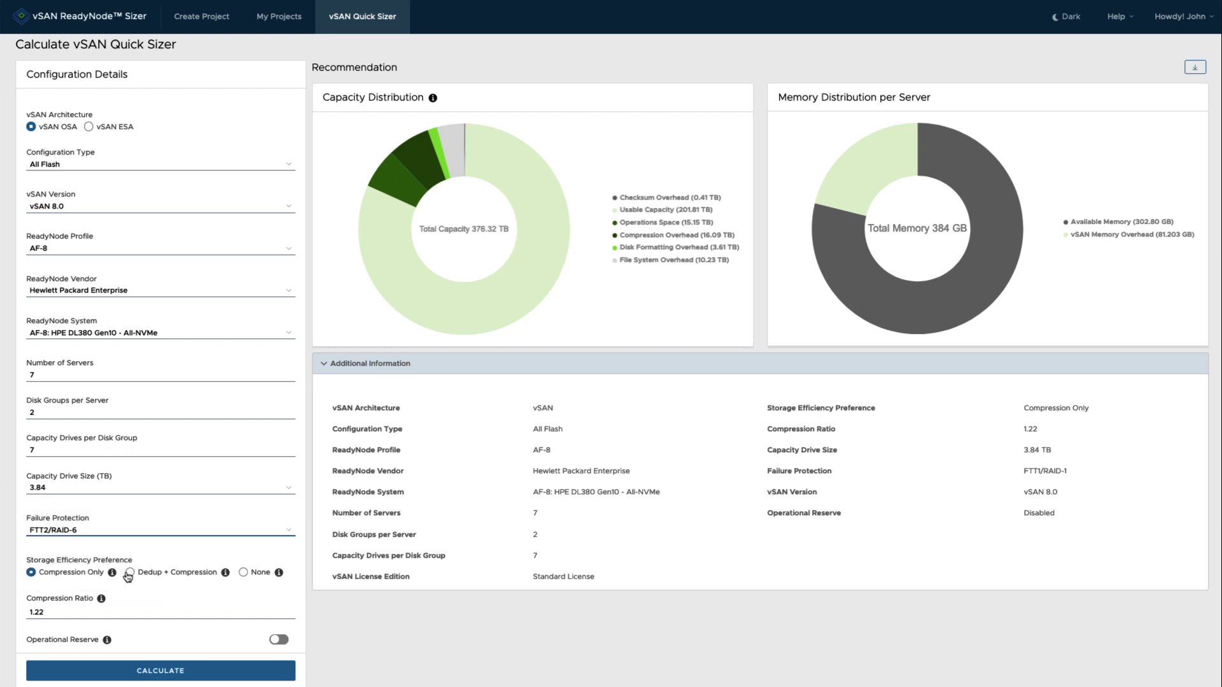
{"action": "scroll", "coordinate": [144, 639], "scroll_direction": "down", "scroll_amount": 1}
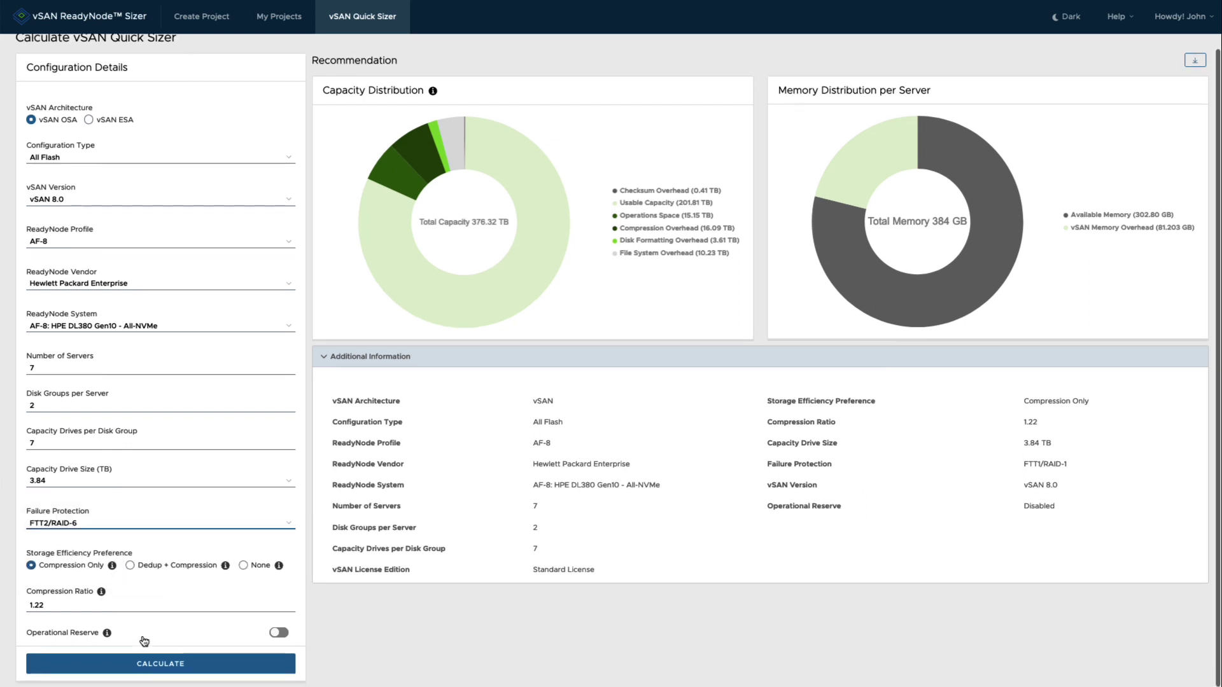
{"action": "left_click", "coordinate": [142, 665]}
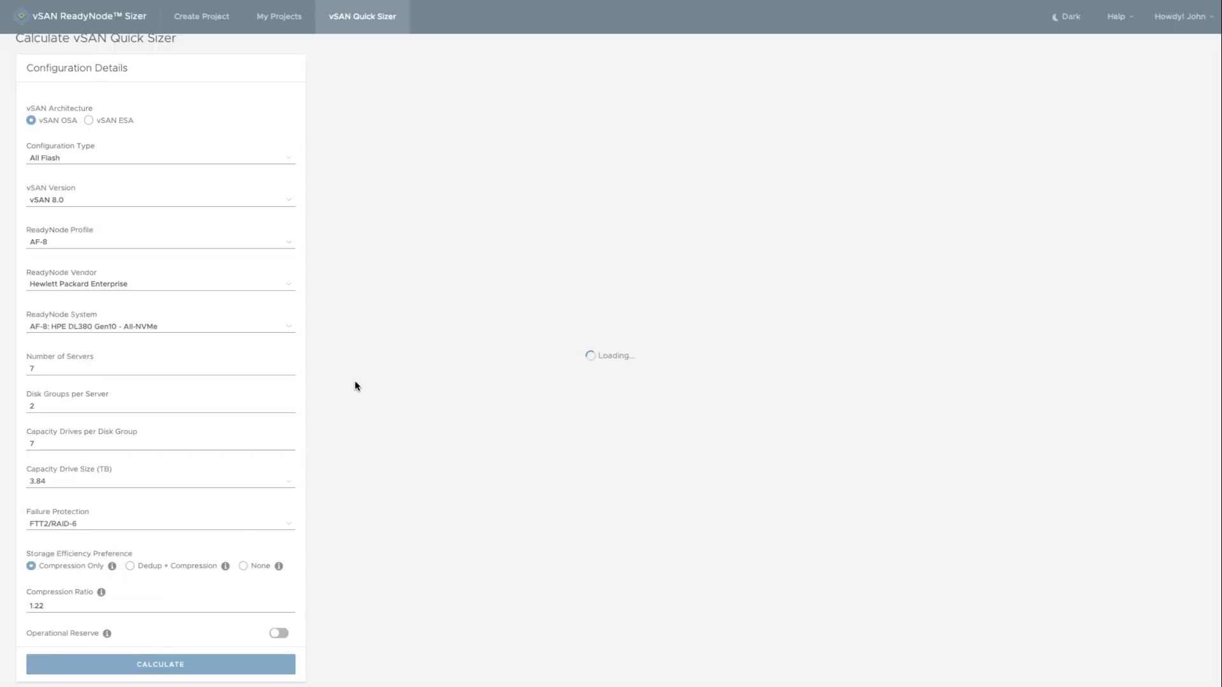